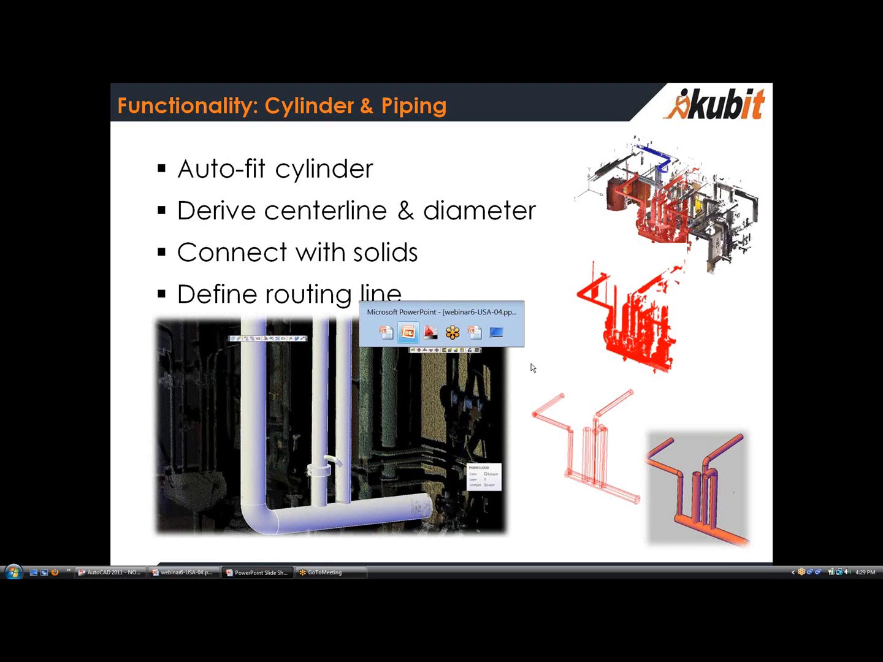
pyautogui.hotkey('alt', 'Tab')
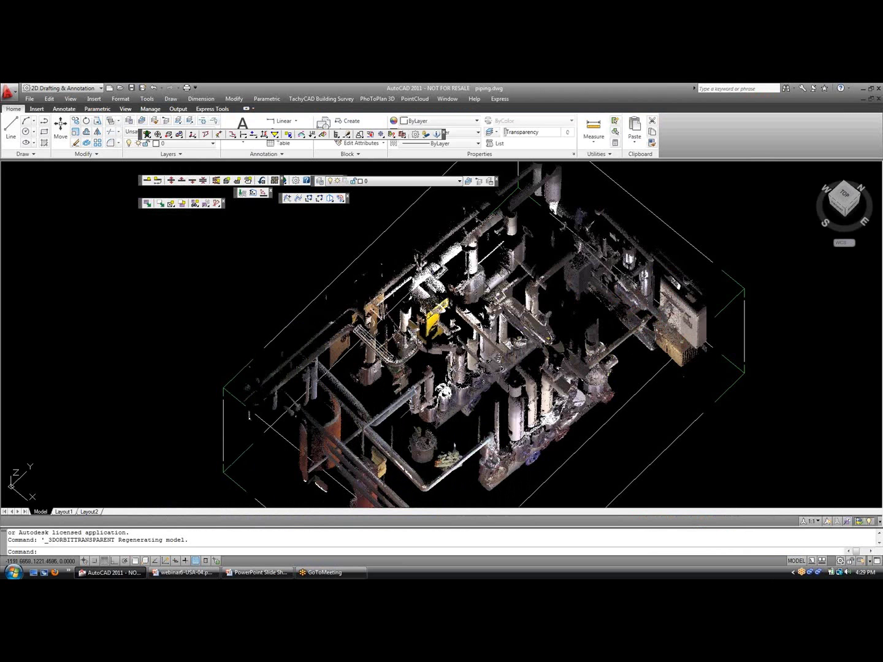
# - Switch to AutoCAD and clip the point cloud with a polygon around the long straight pipe beside the existing cylinder
pyautogui.keyDown('shift'); pyautogui.moveTo(413, 415); pyautogui.dragTo(483, 380, button='middle'); pyautogui.keyUp('shift')
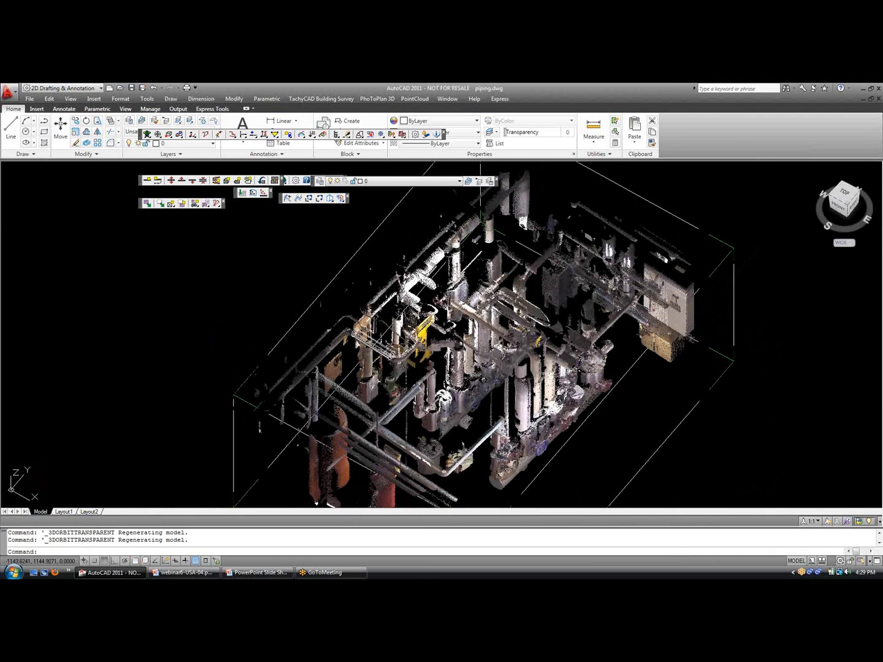
pyautogui.scroll(2, 302, 354)
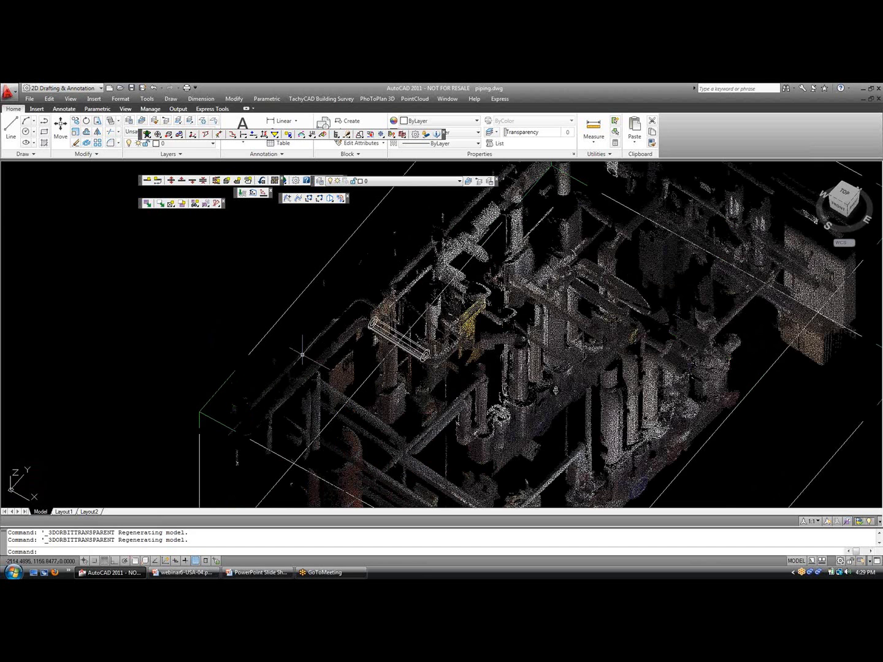
pyautogui.click(238, 180)
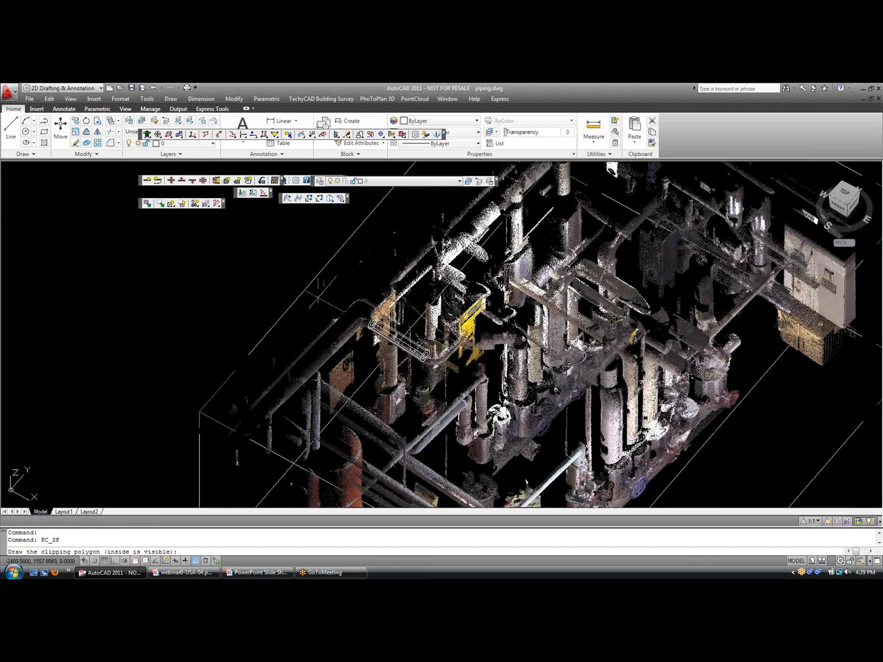
pyautogui.click(349, 314)
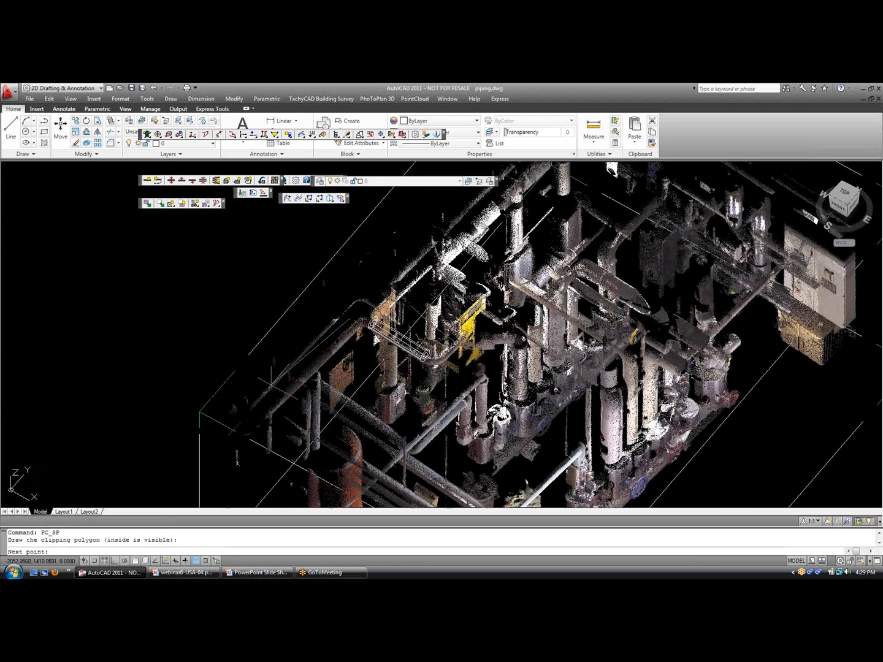
pyautogui.click(256, 413)
pyautogui.click(262, 425)
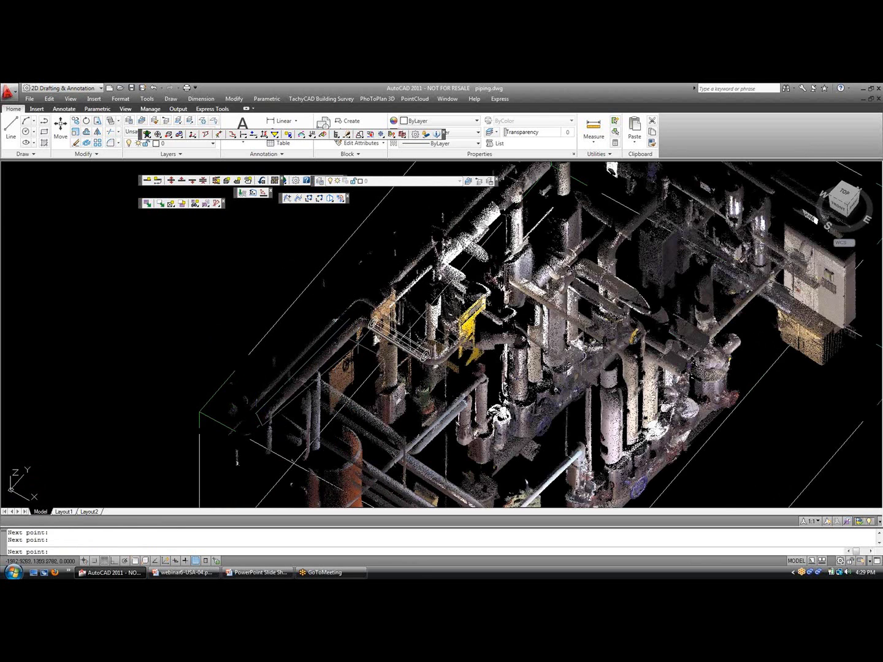
pyautogui.click(360, 331)
pyautogui.press('Return')
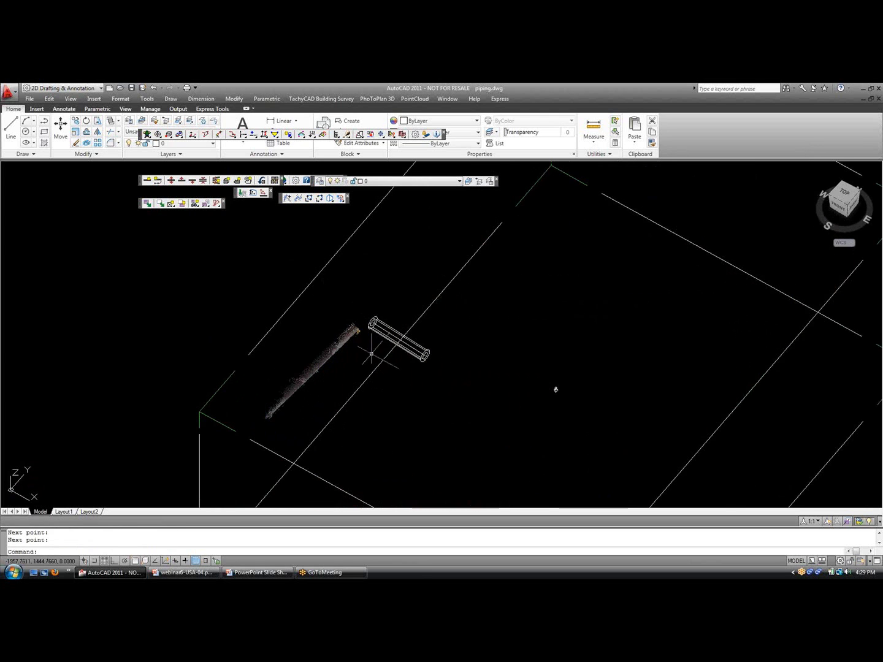
# - Clip the remaining points again from the side view with a polygon around the long pipe, excluding stray points below it
pyautogui.keyDown('shift'); pyautogui.moveTo(556, 390); pyautogui.dragTo(524, 452, button='middle'); pyautogui.keyUp('shift')
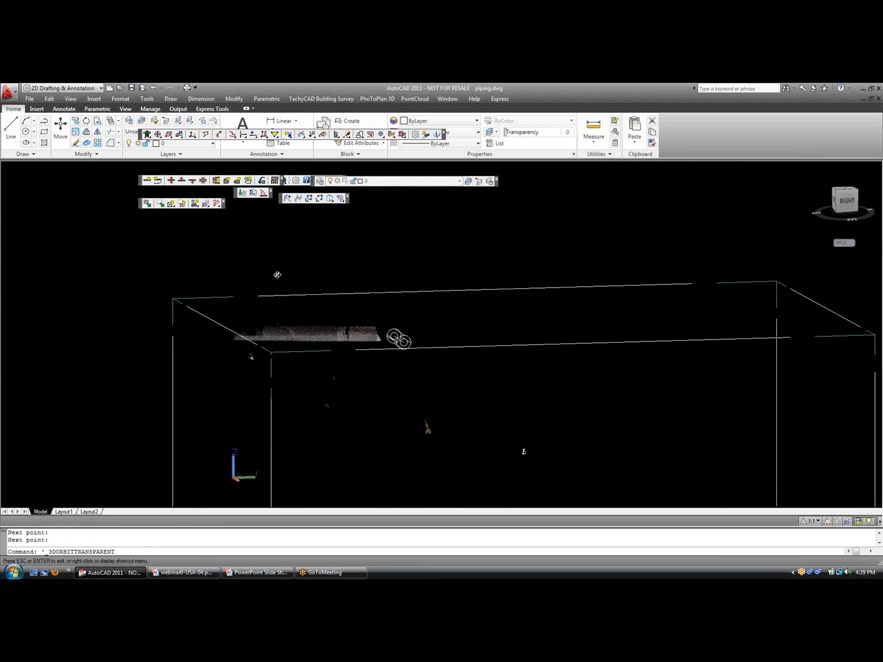
pyautogui.keyDown('shift'); pyautogui.moveTo(277, 275); pyautogui.dragTo(276, 260, button='middle'); pyautogui.keyUp('shift')
pyautogui.click(238, 181)
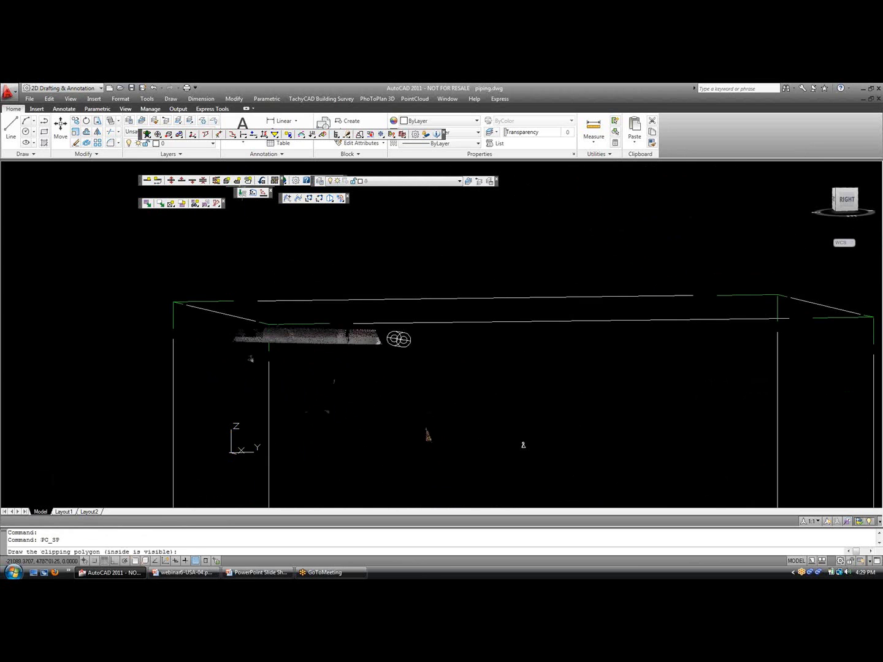
pyautogui.click(223, 320)
pyautogui.click(224, 343)
pyautogui.click(386, 348)
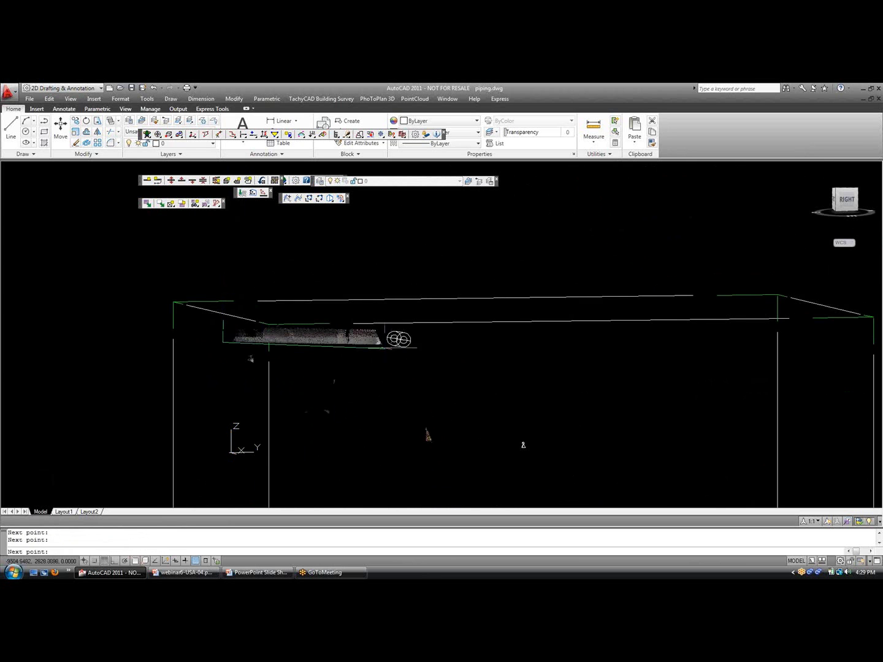
pyautogui.press('Return')
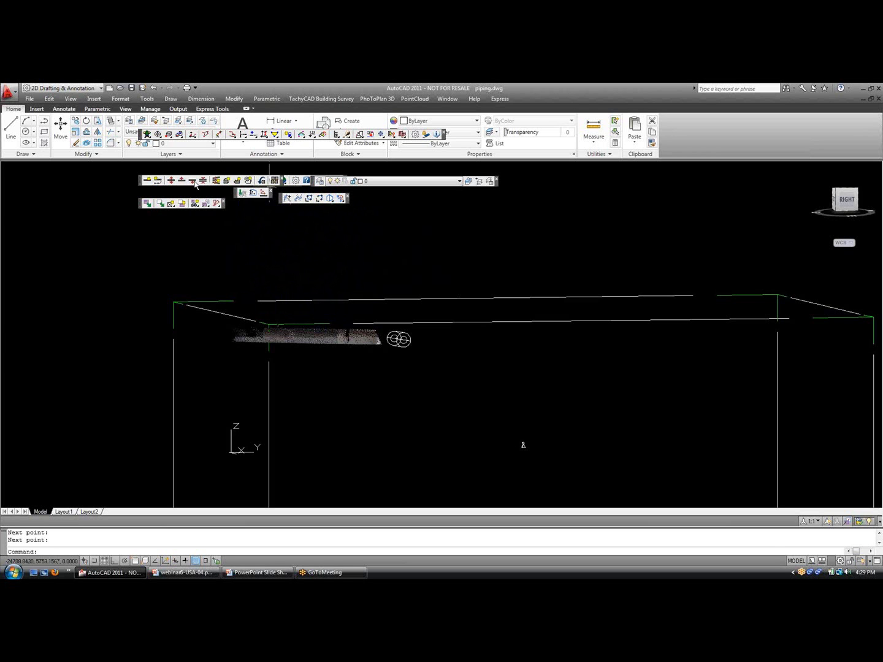
# - Fit a cylinder to the isolated points of the long pipe and accept the fit
pyautogui.moveTo(282, 182); pyautogui.dragTo(207, 179)
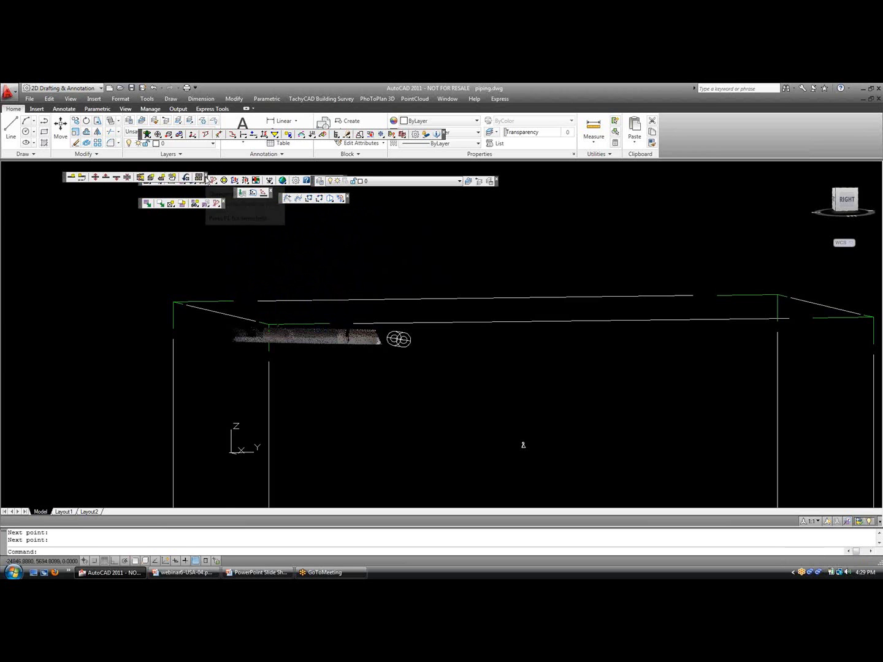
pyautogui.click(341, 198)
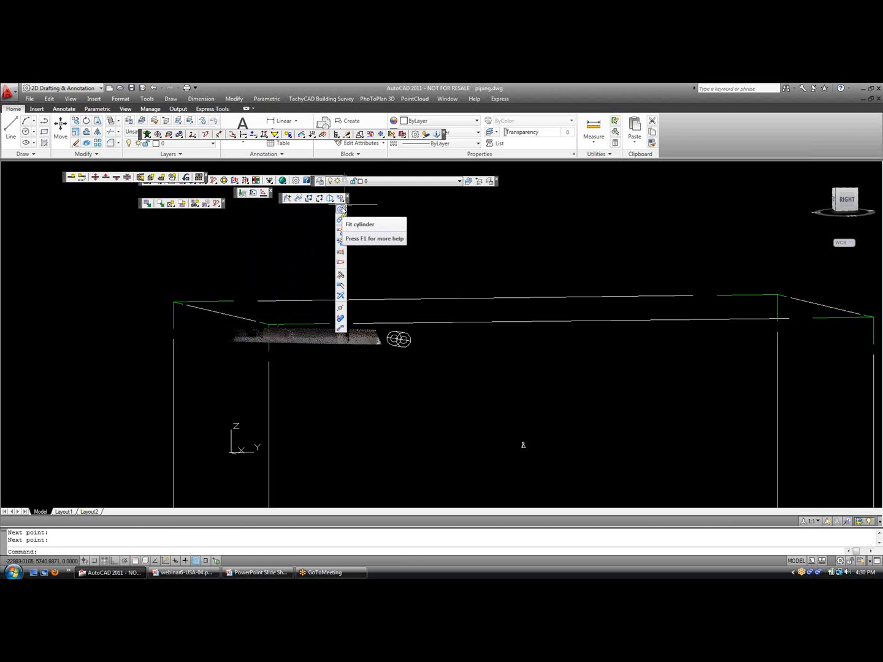
pyautogui.click(341, 210)
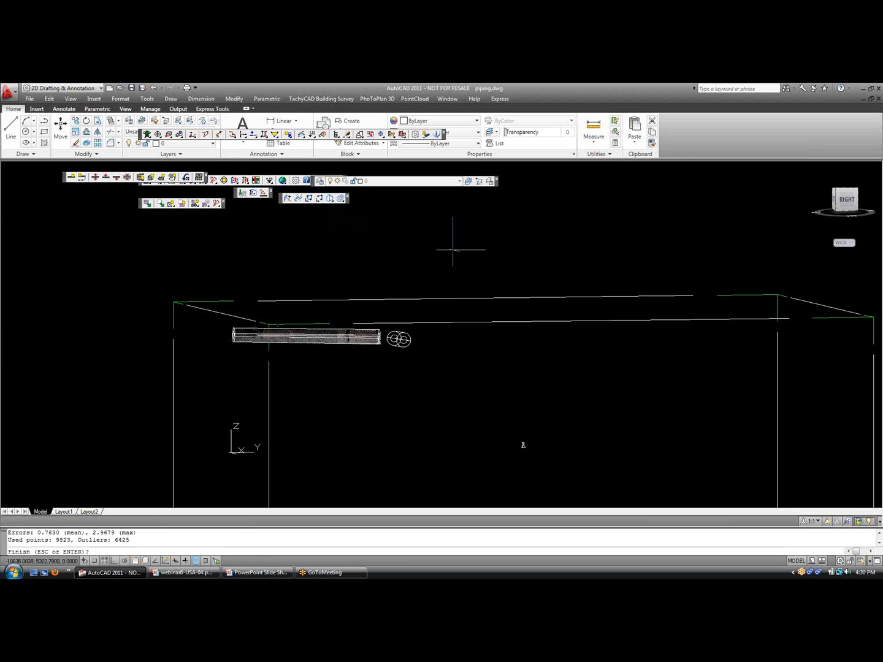
pyautogui.press('Return')
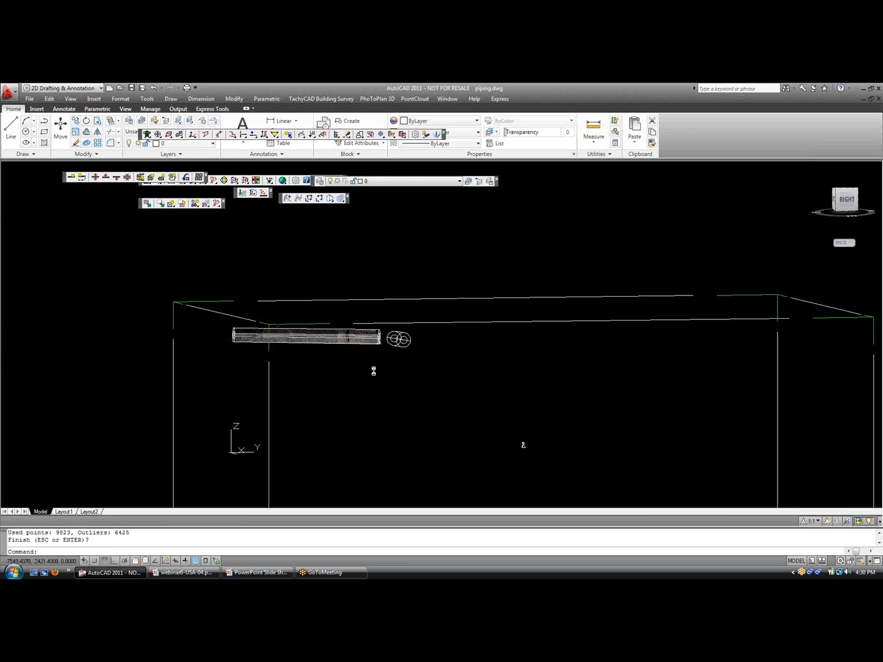
# - Restore the full point cloud and clip it with a polygon around the short pipe section beyond the middle cylinder's far end
pyautogui.keyDown('shift'); pyautogui.moveTo(374, 371); pyautogui.dragTo(558, 406, button='middle'); pyautogui.keyUp('shift')
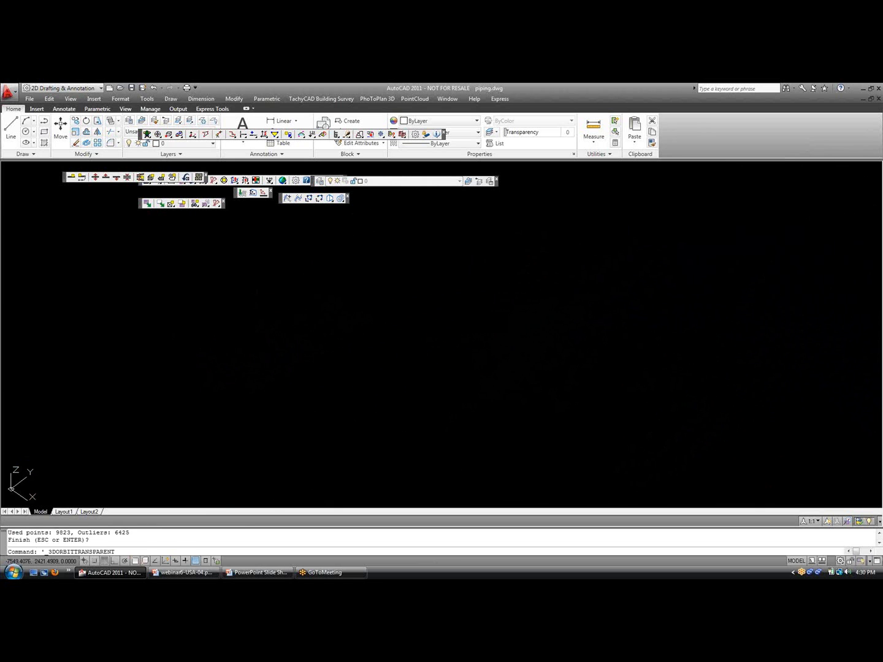
pyautogui.click(186, 179)
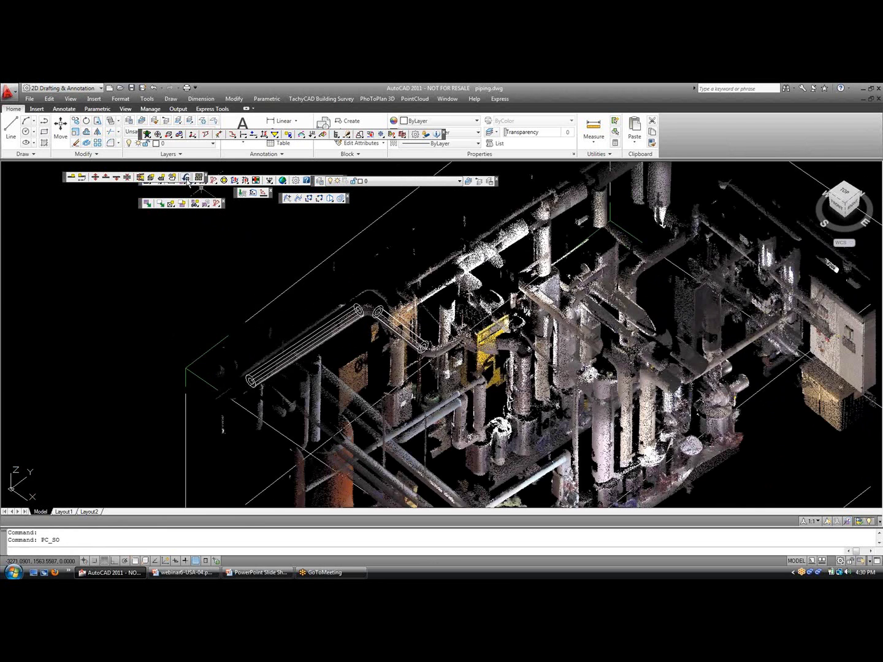
pyautogui.keyDown('shift'); pyautogui.moveTo(427, 362); pyautogui.dragTo(361, 363, button='middle'); pyautogui.keyUp('shift')
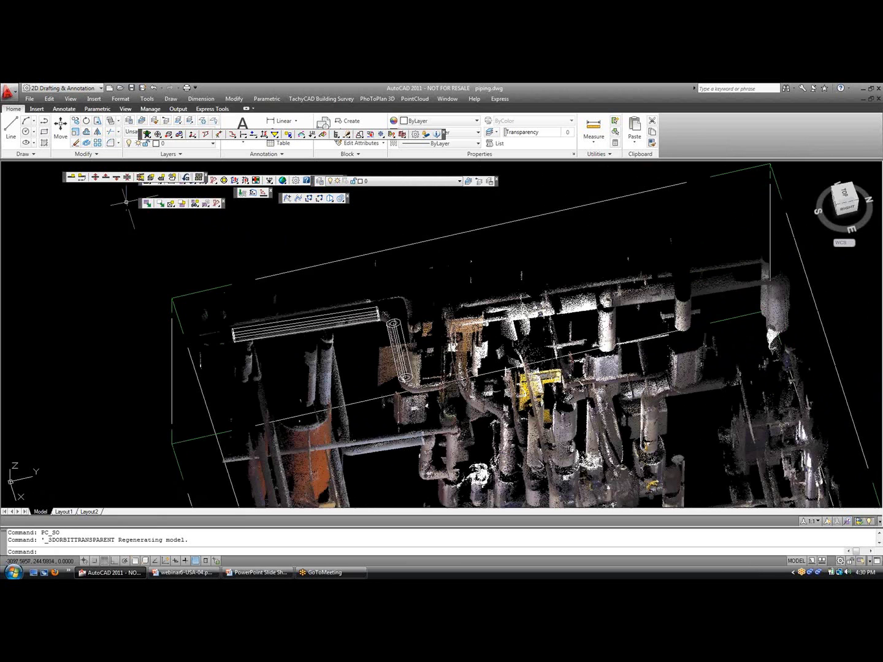
pyautogui.click(160, 178)
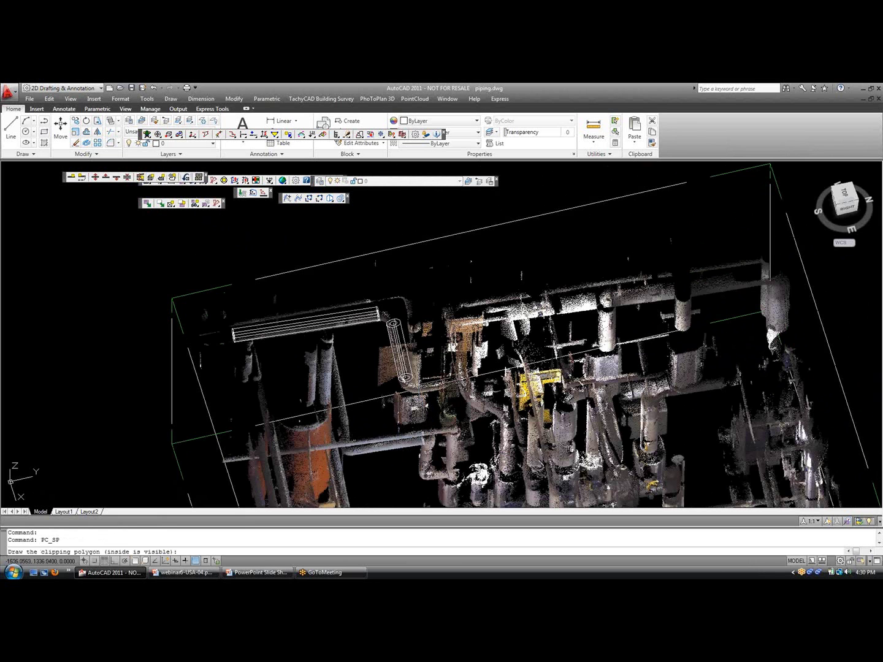
pyautogui.click(420, 385)
pyautogui.click(422, 392)
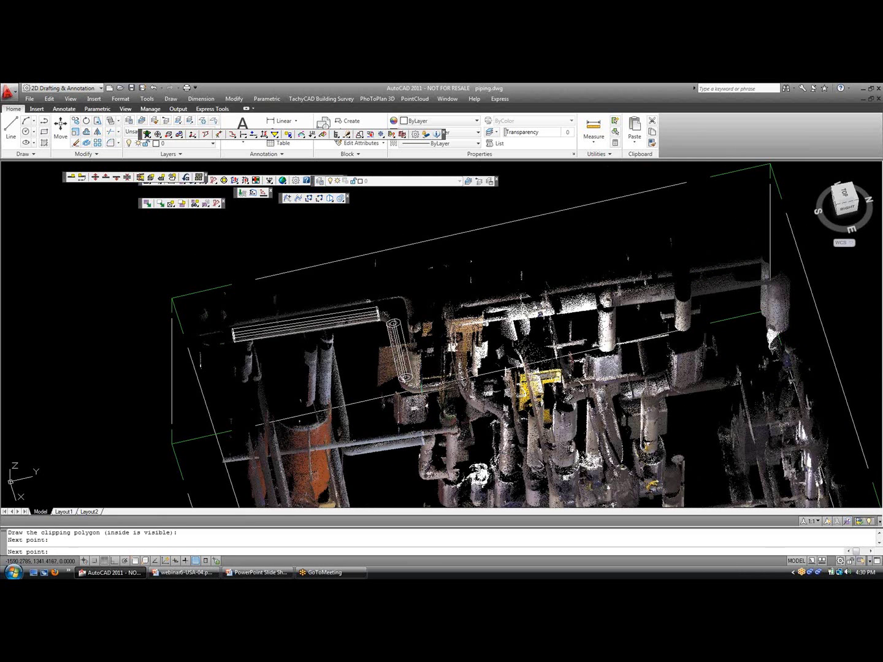
pyautogui.click(446, 389)
pyautogui.click(444, 381)
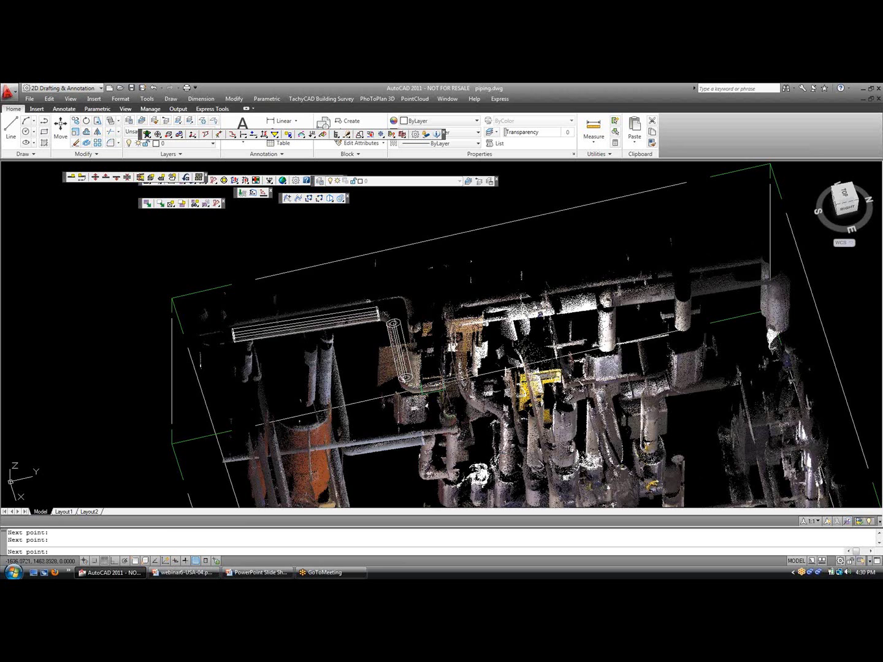
pyautogui.press('Return')
# - Clip the remaining points from the back view with a polygon around the short pipe section, excluding the stray points
pyautogui.keyDown('shift'); pyautogui.moveTo(440, 404); pyautogui.dragTo(222, 495, button='middle'); pyautogui.keyUp('shift')
pyautogui.click(172, 178)
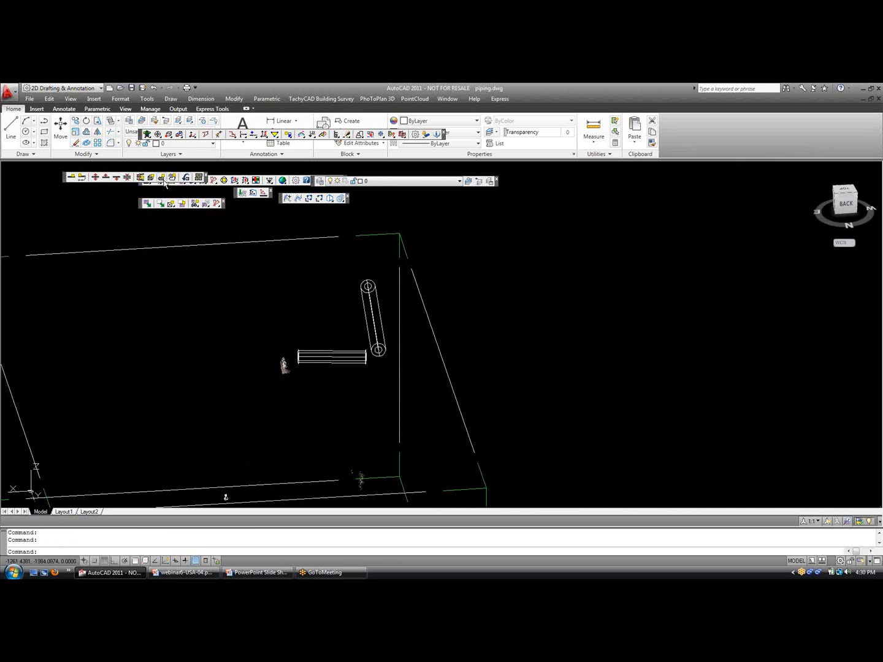
pyautogui.click(272, 337)
pyautogui.click(295, 361)
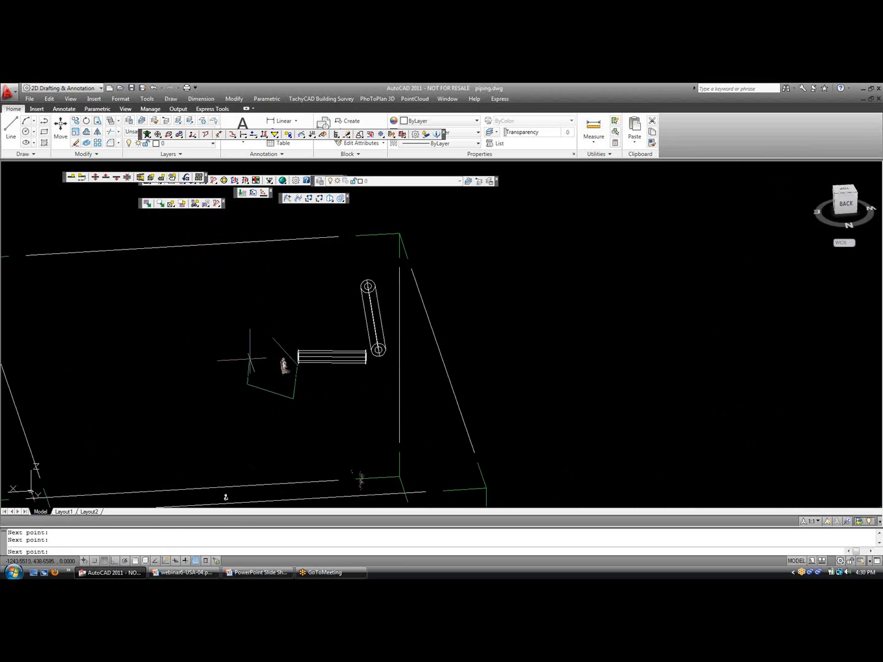
# - Fit a cylinder to the isolated points of the short pipe section and accept the fit
pyautogui.keyDown('shift'); pyautogui.moveTo(290, 401); pyautogui.dragTo(392, 399, button='middle'); pyautogui.keyUp('shift')
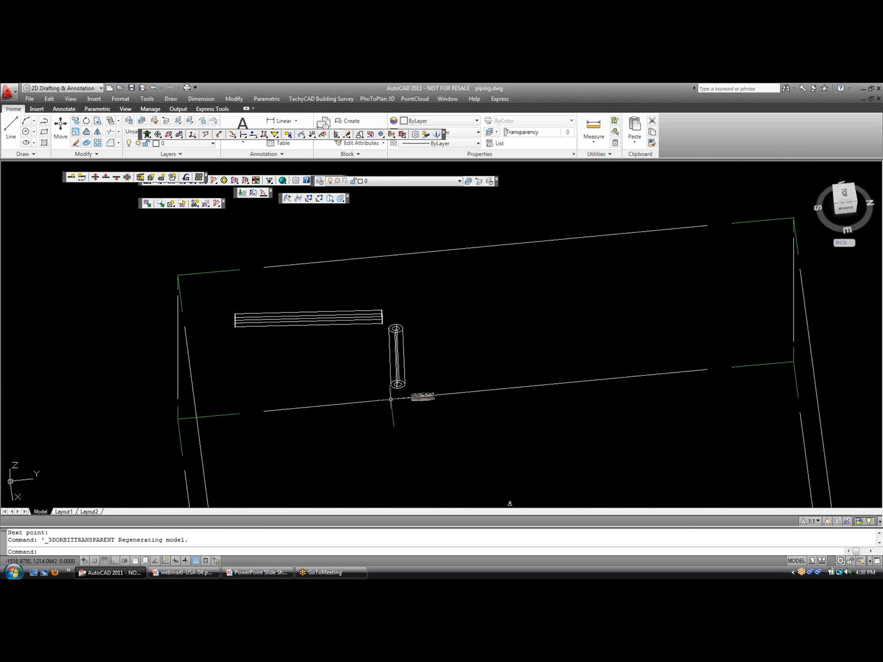
pyautogui.click(340, 199)
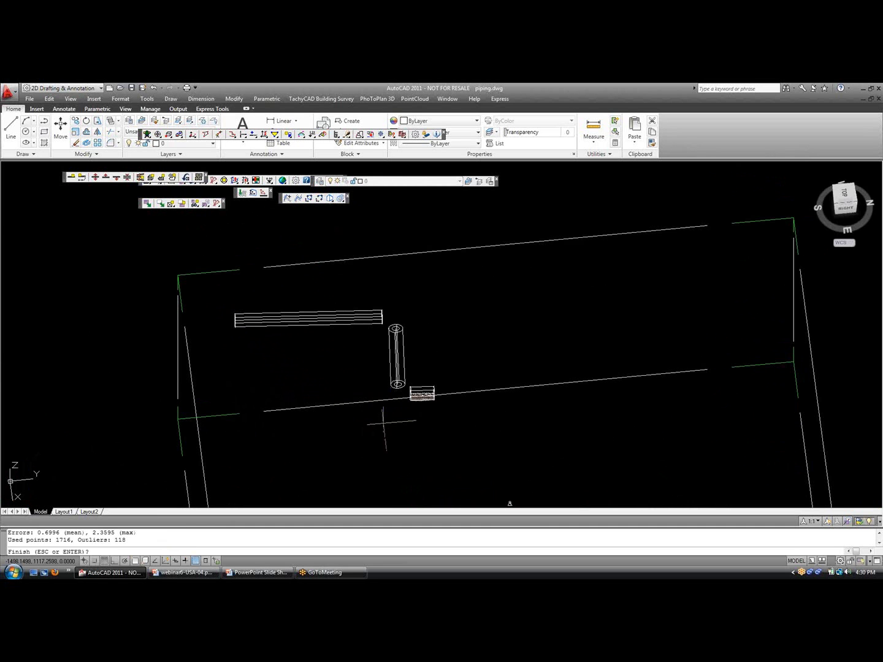
pyautogui.press('Return')
# - Start Create pipeline with allowed axis distance 100, allowed end point distance 500 and the Create 3D Polyline option
pyautogui.keyDown('shift'); pyautogui.moveTo(383, 423); pyautogui.dragTo(546, 343, button='middle'); pyautogui.keyUp('shift')
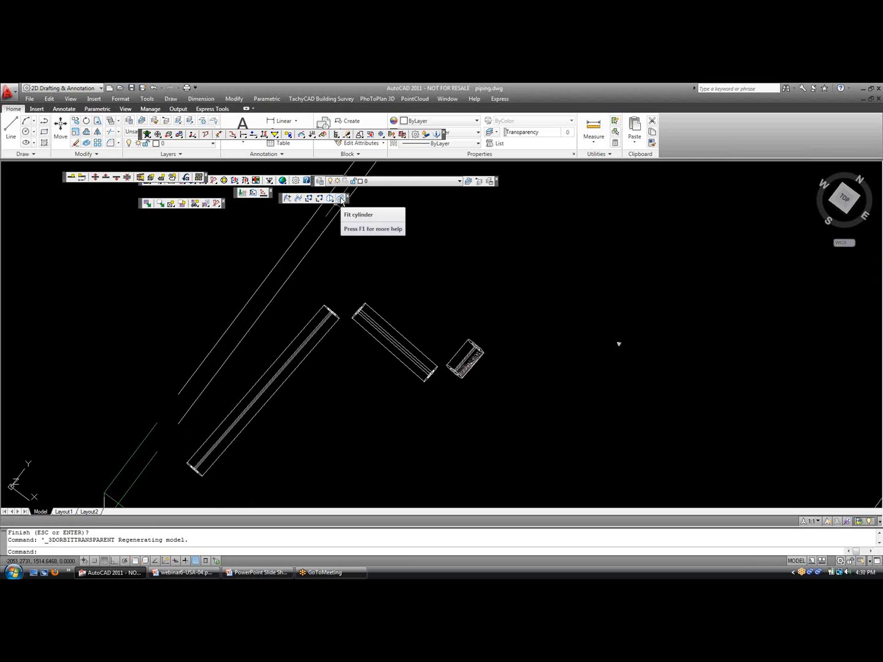
pyautogui.click(341, 200)
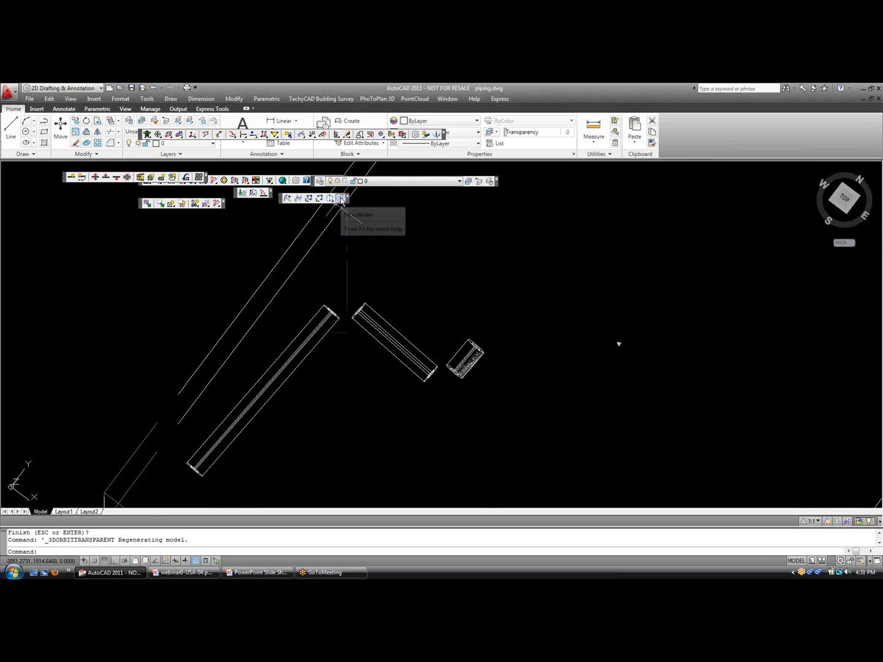
pyautogui.moveTo(342, 199); pyautogui.dragTo(341, 328)
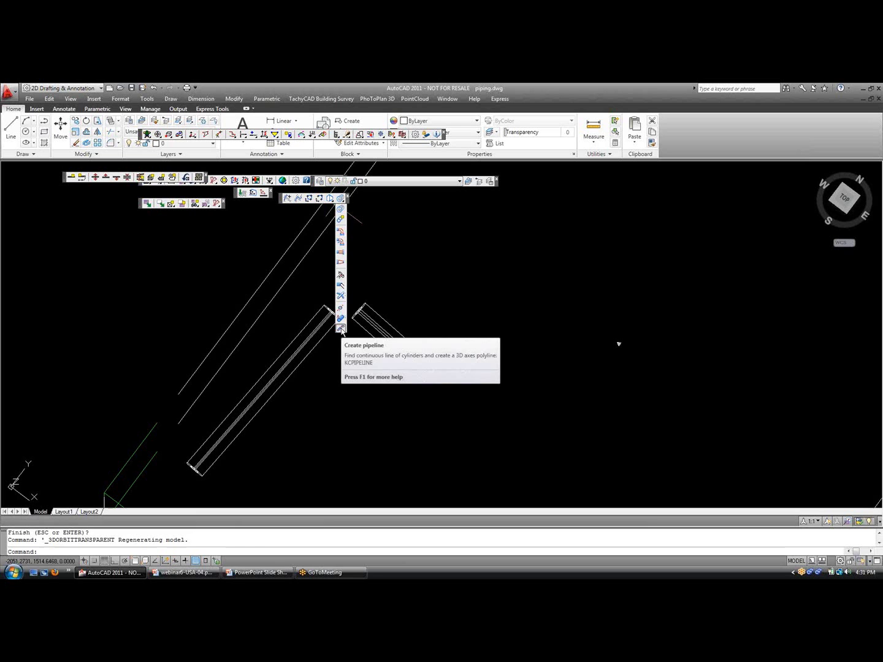
pyautogui.moveTo(341, 328); pyautogui.dragTo(341, 328)
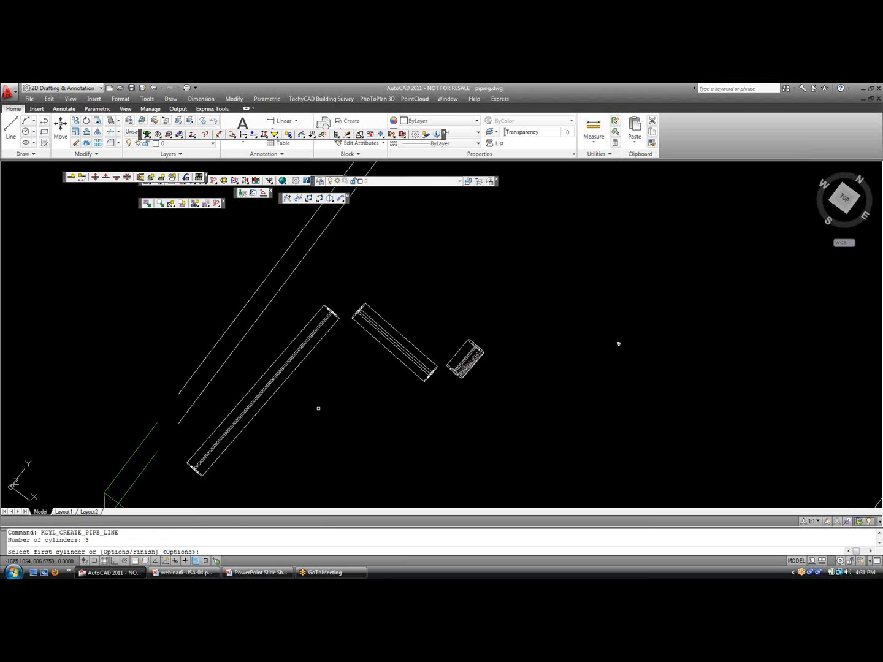
pyautogui.press('Return')
pyautogui.moveTo(383, 263); pyautogui.dragTo(546, 248)
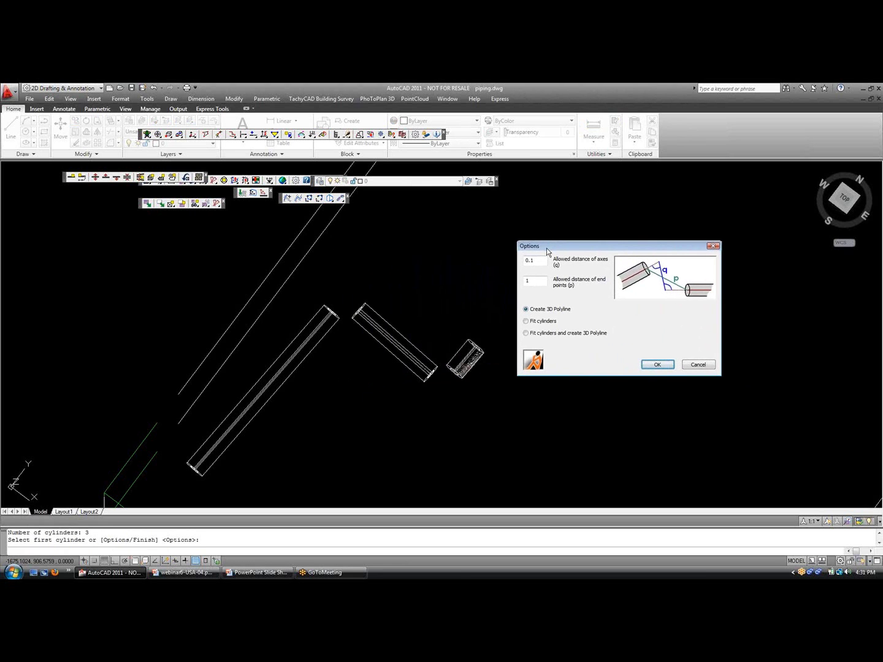
pyautogui.moveTo(536, 259); pyautogui.dragTo(493, 266)
pyautogui.write('100')
pyautogui.doubleClick(525, 282)
pyautogui.moveTo(615, 250); pyautogui.dragTo(612, 240)
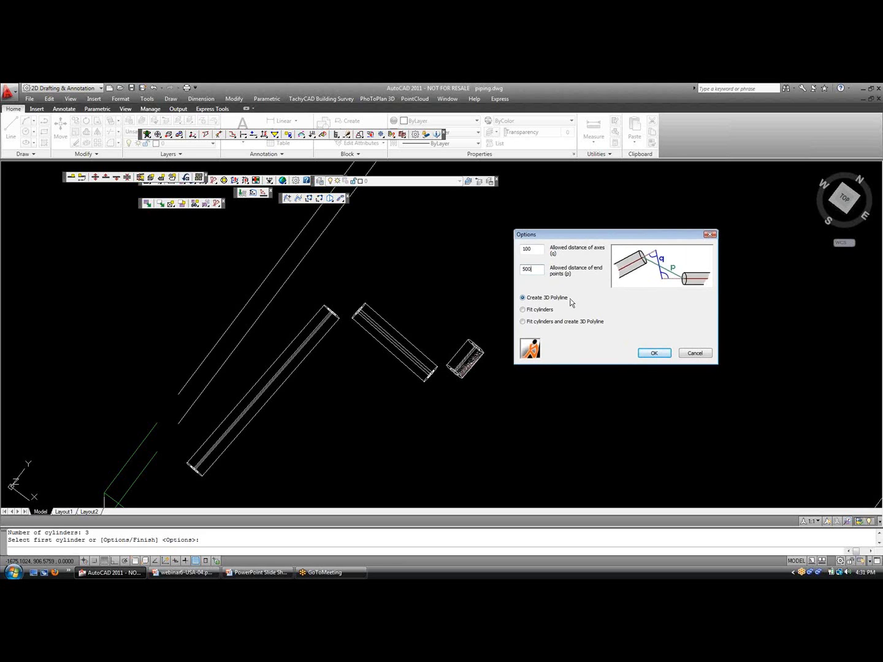
pyautogui.click(650, 355)
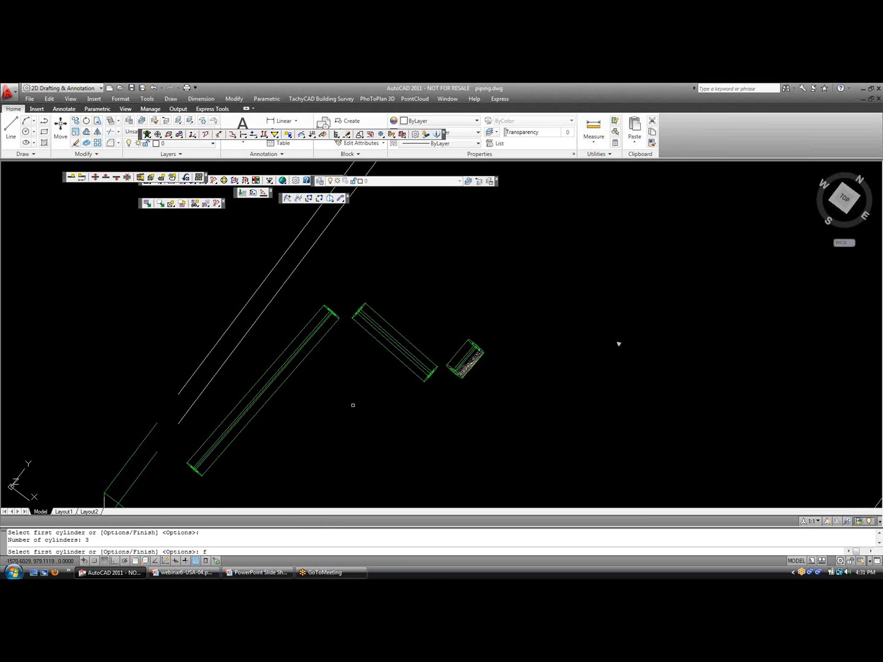
# - Finish the pipeline command to create the 3D axis polyline through the three cylinders, and inspect its corners
pyautogui.press('Return')
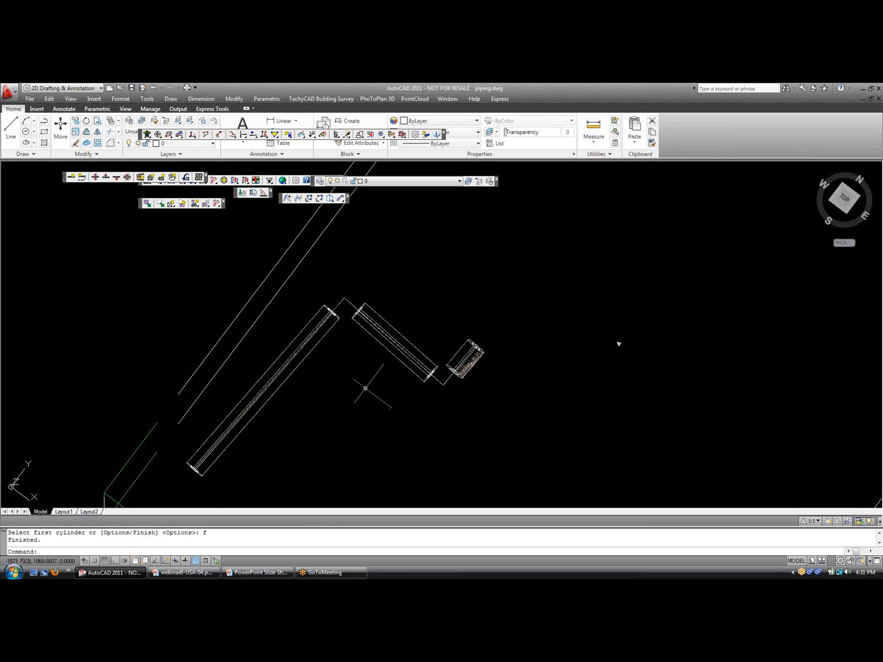
pyautogui.keyDown('shift'); pyautogui.moveTo(365, 394); pyautogui.dragTo(437, 336, button='middle'); pyautogui.keyUp('shift')
pyautogui.scroll(5, 311, 347)
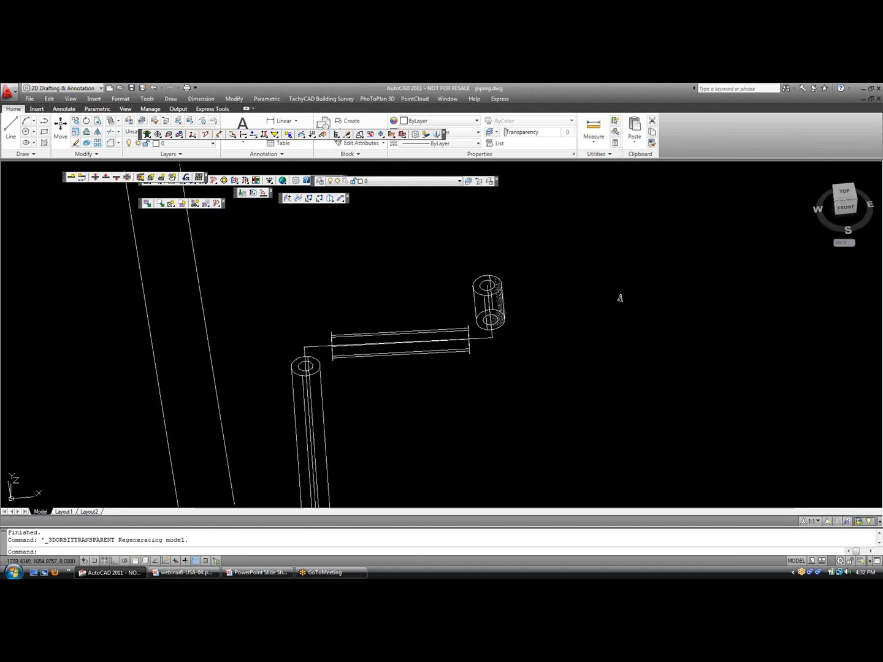
pyautogui.scroll(-4, 394, 371)
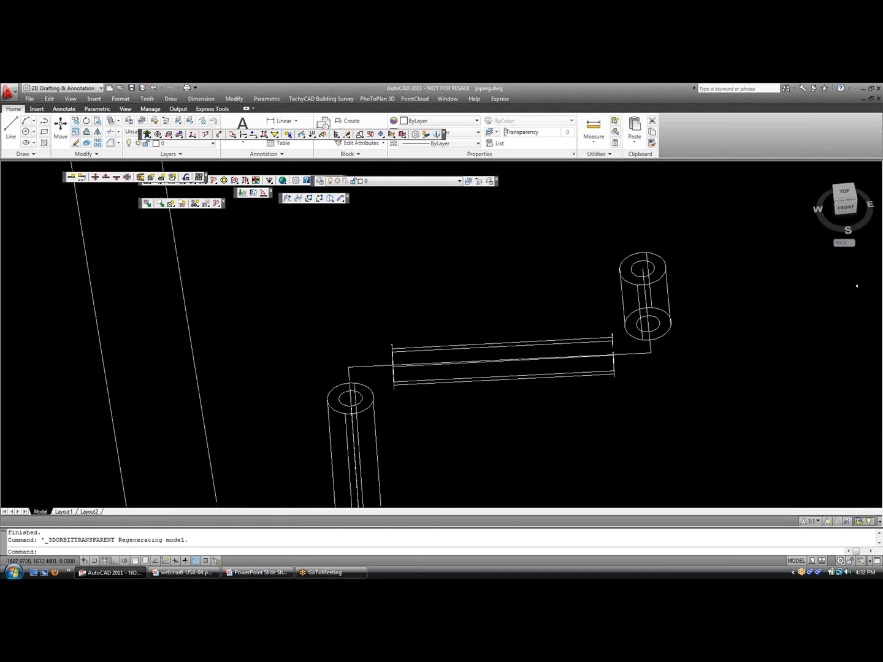
# - Examine from several angles how the 3D axis polyline deviates from the fitted cylinders' own axes at the pipe corners
pyautogui.keyDown('shift'); pyautogui.moveTo(455, 474); pyautogui.dragTo(380, 470, button='middle'); pyautogui.keyUp('shift')
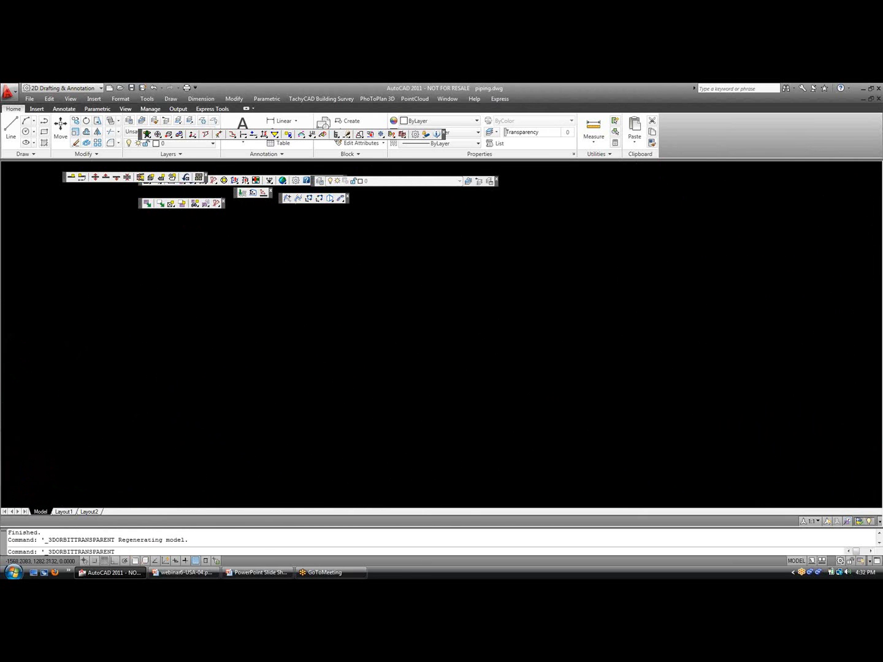
pyautogui.moveTo(402, 287); pyautogui.dragTo(381, 360, button='middle')
pyautogui.scroll(4, 380, 341)
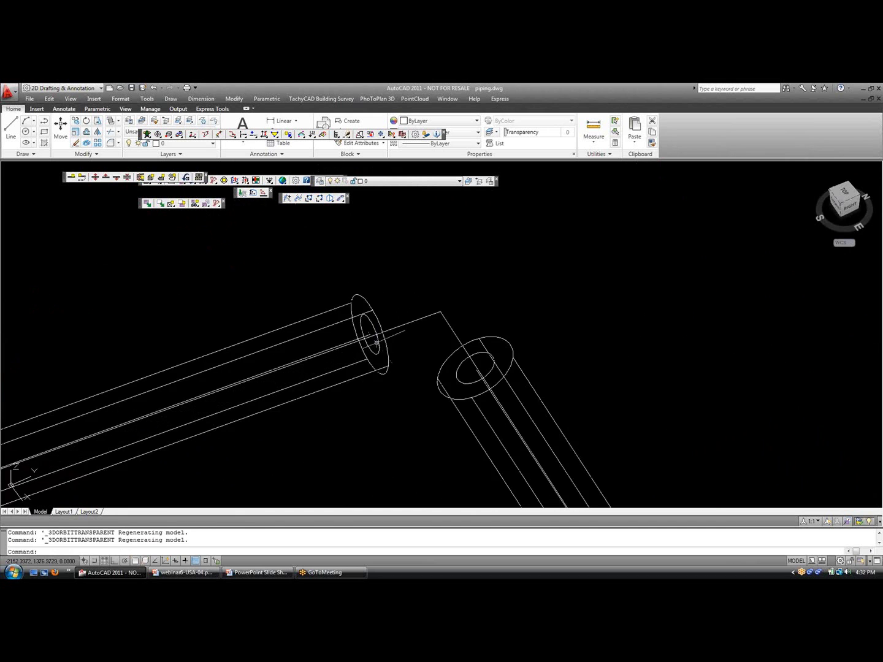
pyautogui.scroll(3, 375, 339)
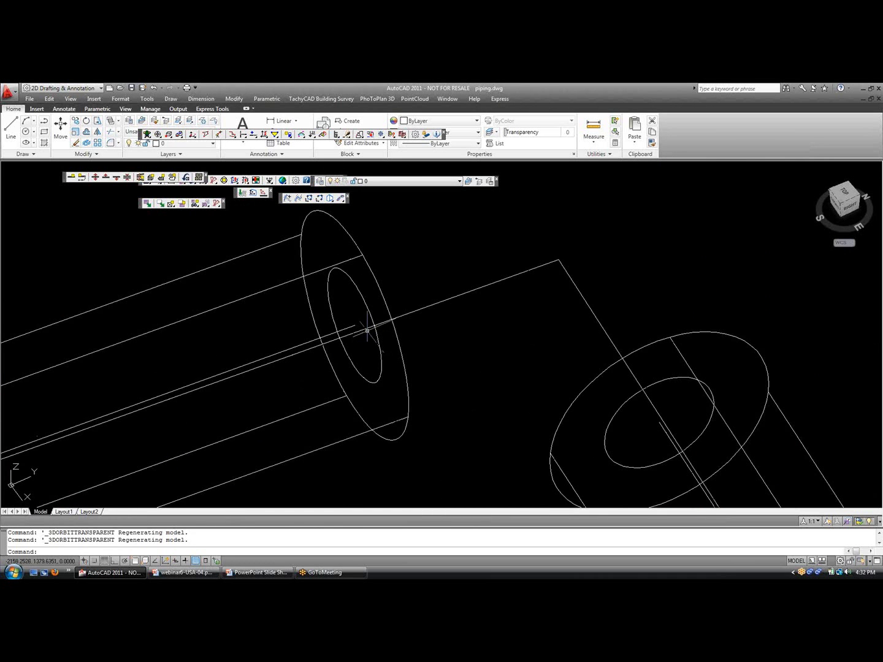
pyautogui.scroll(-5, 366, 331)
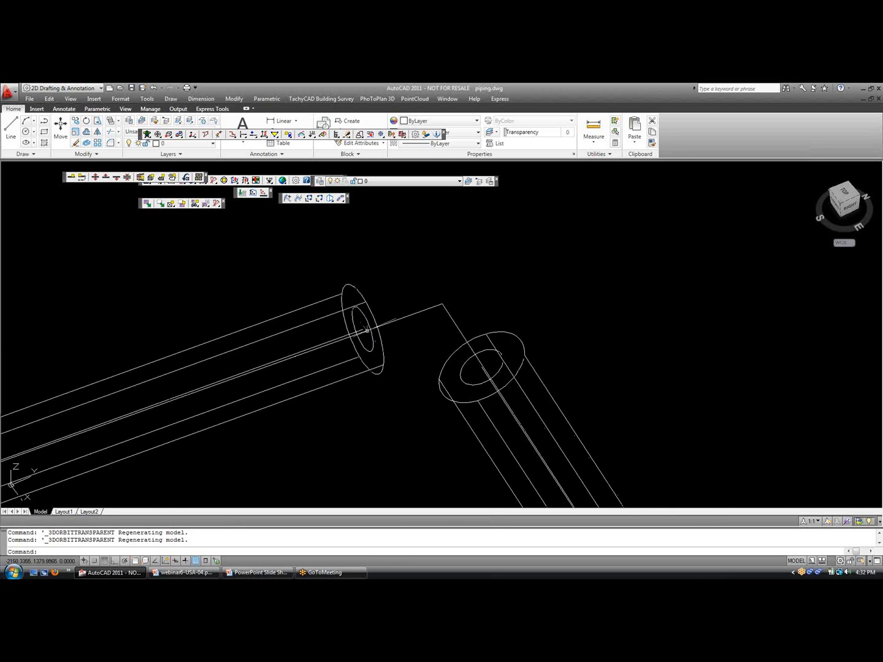
pyautogui.keyDown('shift'); pyautogui.moveTo(403, 419); pyautogui.dragTo(439, 408, button='middle'); pyautogui.keyUp('shift')
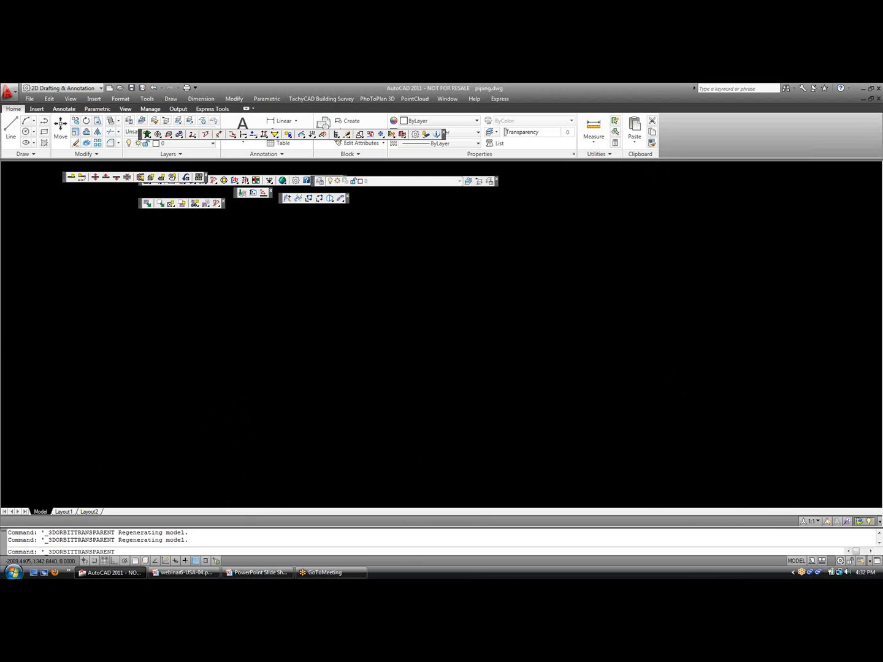
pyautogui.scroll(3, 371, 417)
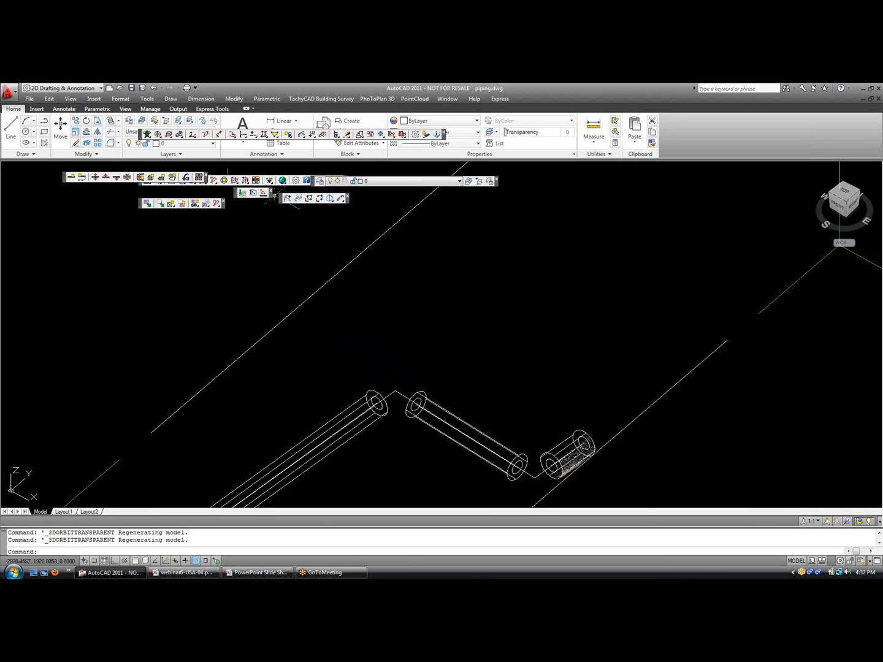
# - Connect the long cylinder to the middle one and the middle one to the short one with torus elbows
pyautogui.moveTo(340, 198); pyautogui.dragTo(341, 243)
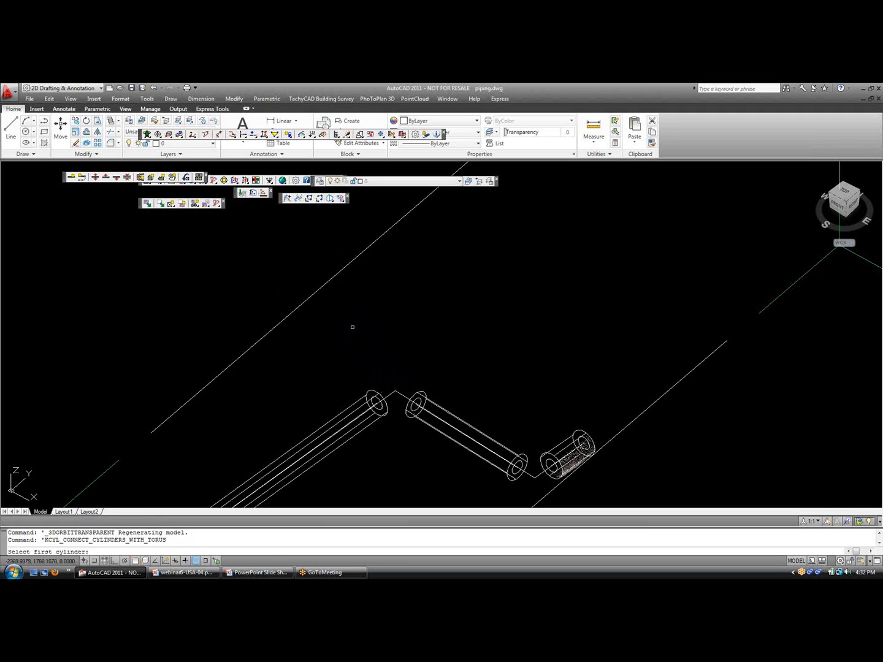
pyautogui.click(405, 406)
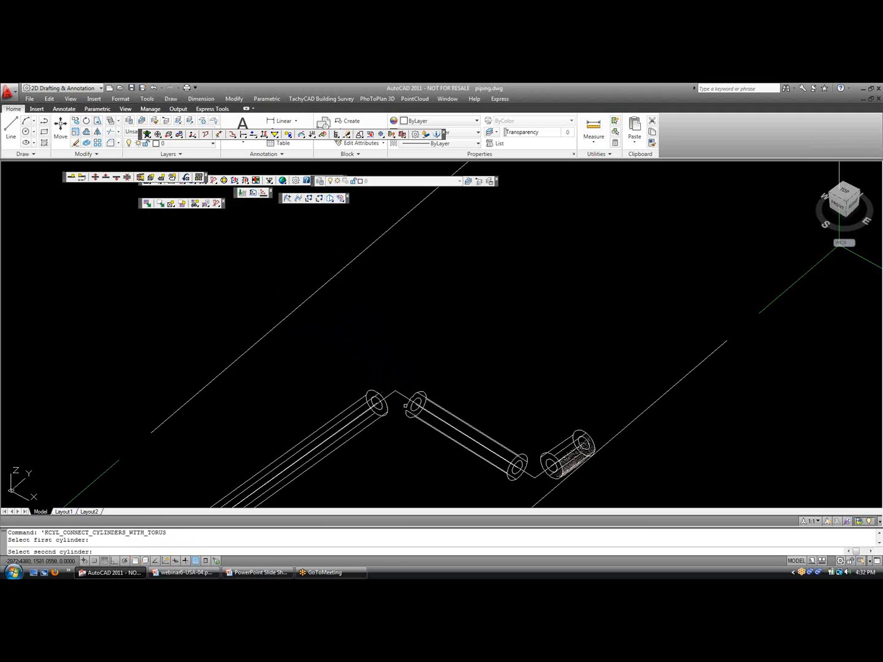
pyautogui.click(407, 405)
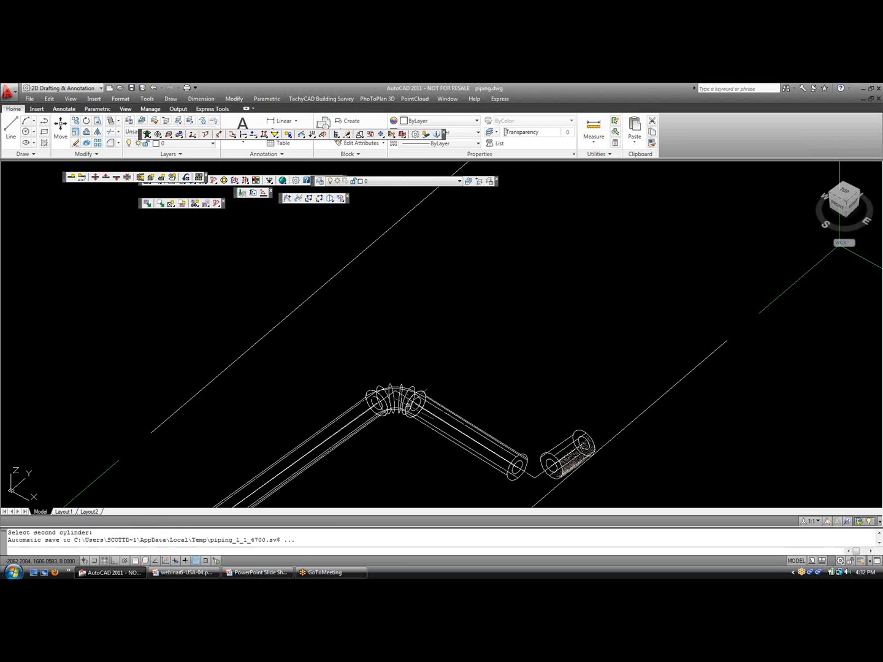
pyautogui.click(341, 199)
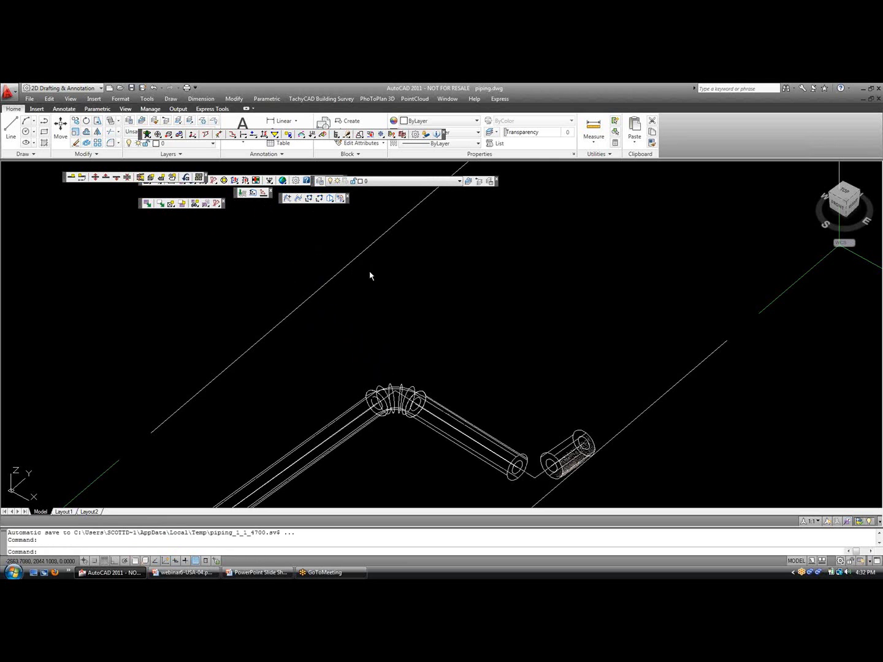
pyautogui.click(511, 480)
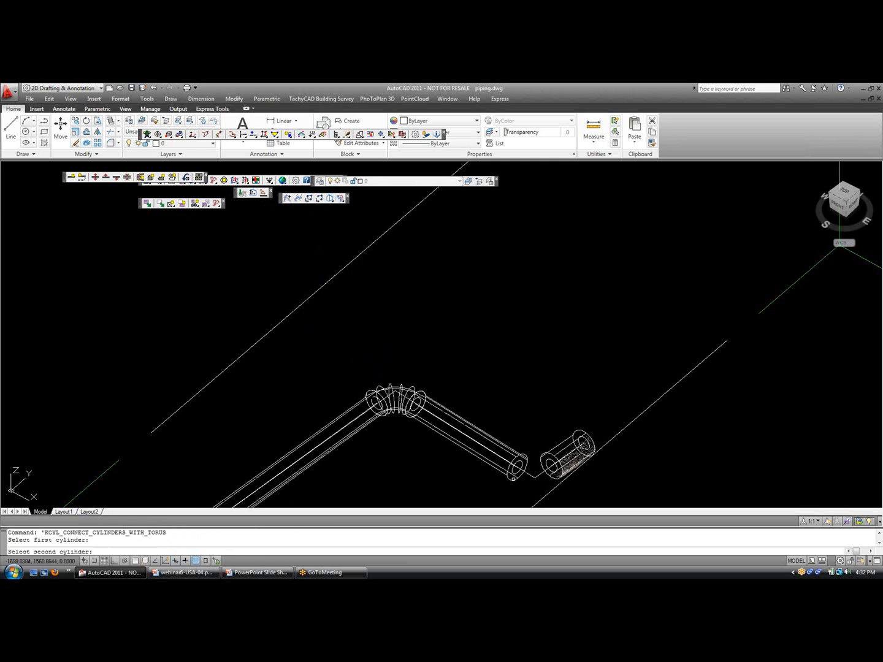
pyautogui.click(550, 464)
pyautogui.scroll(-4, 405, 448)
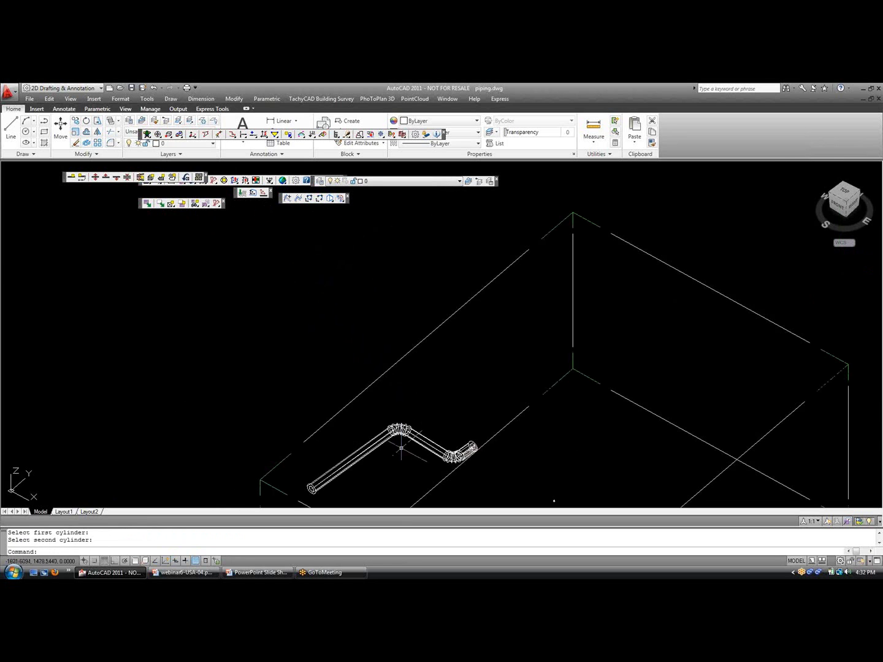
# - Display the connected pipe run in the Wireframe visual style
pyautogui.scroll(2, 403, 430)
pyautogui.moveTo(403, 450); pyautogui.dragTo(407, 396, button='middle')
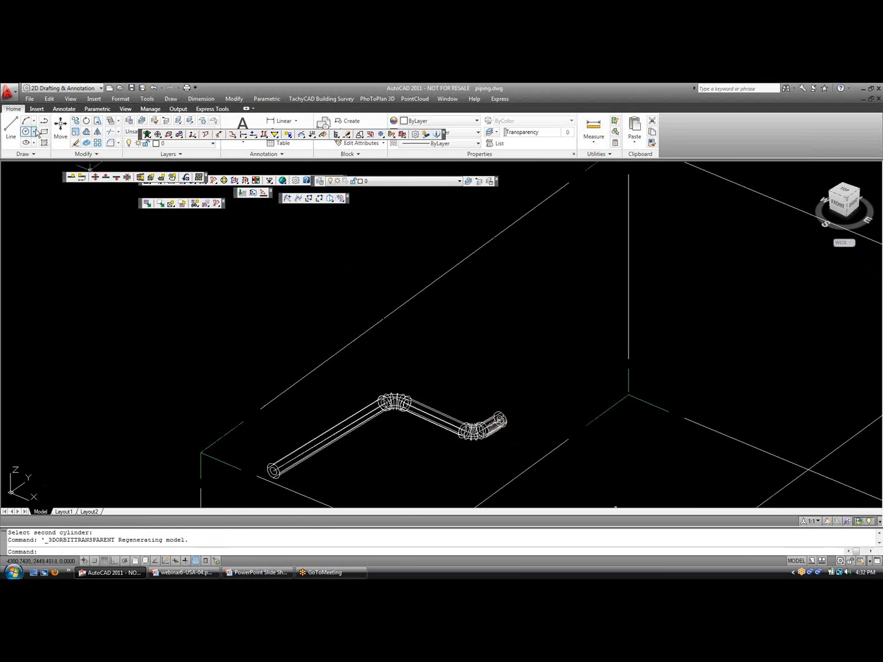
pyautogui.click(70, 98)
pyautogui.moveTo(110, 311)
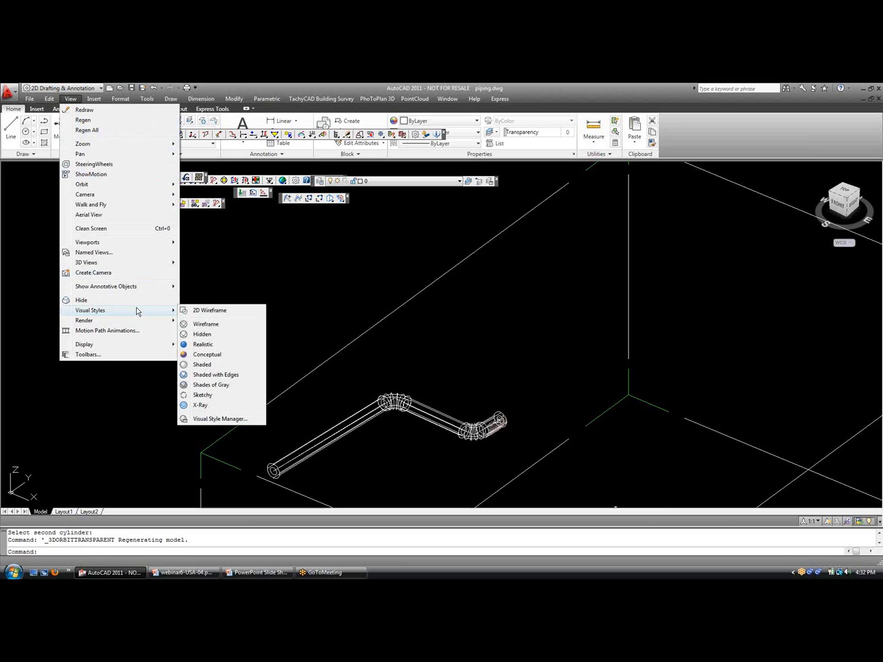
pyautogui.click(197, 323)
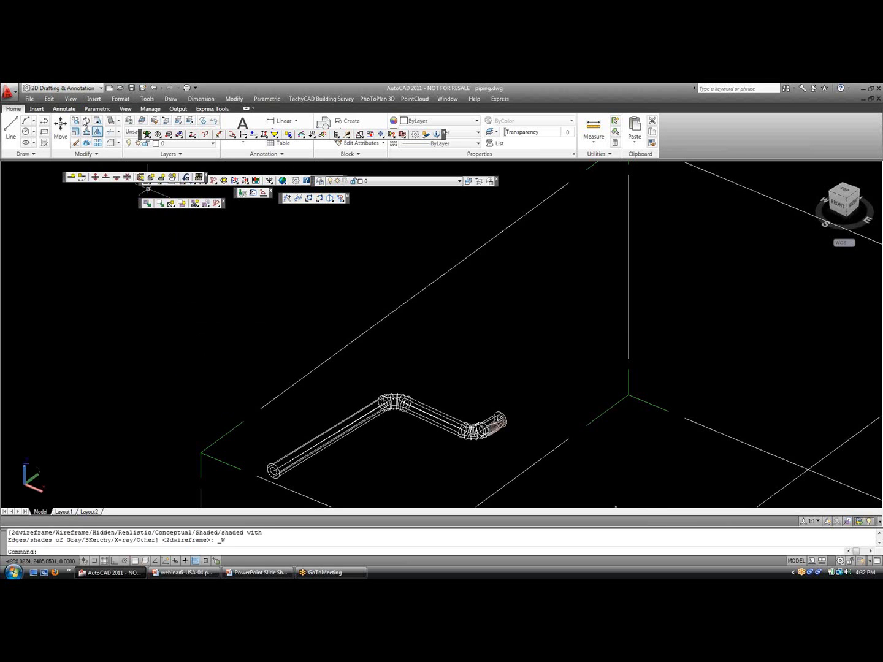
# - Shade the pipe run with the Conceptual visual style and turn the full point cloud back on to compare them
pyautogui.click(70, 99)
pyautogui.moveTo(135, 310)
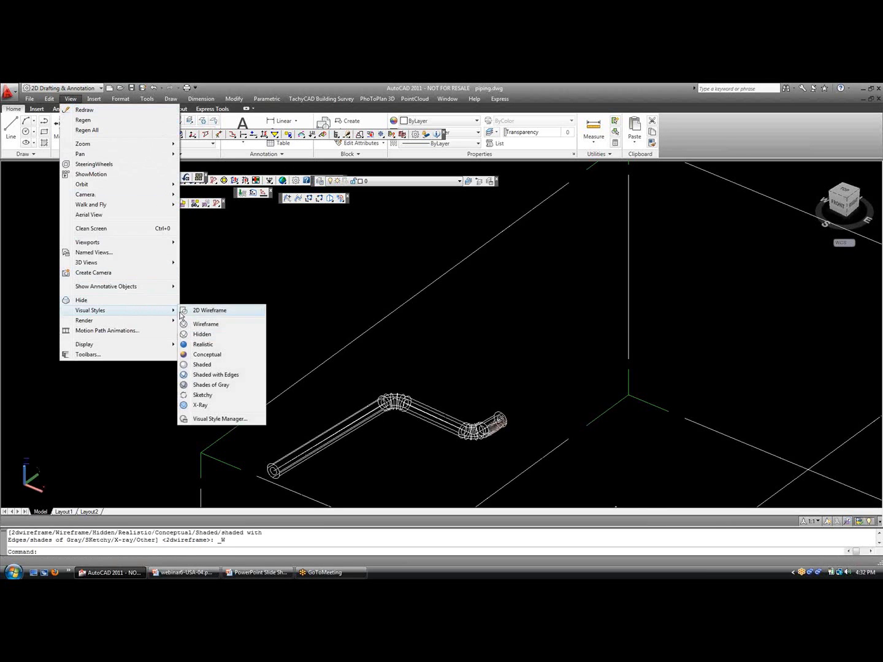
pyautogui.click(204, 355)
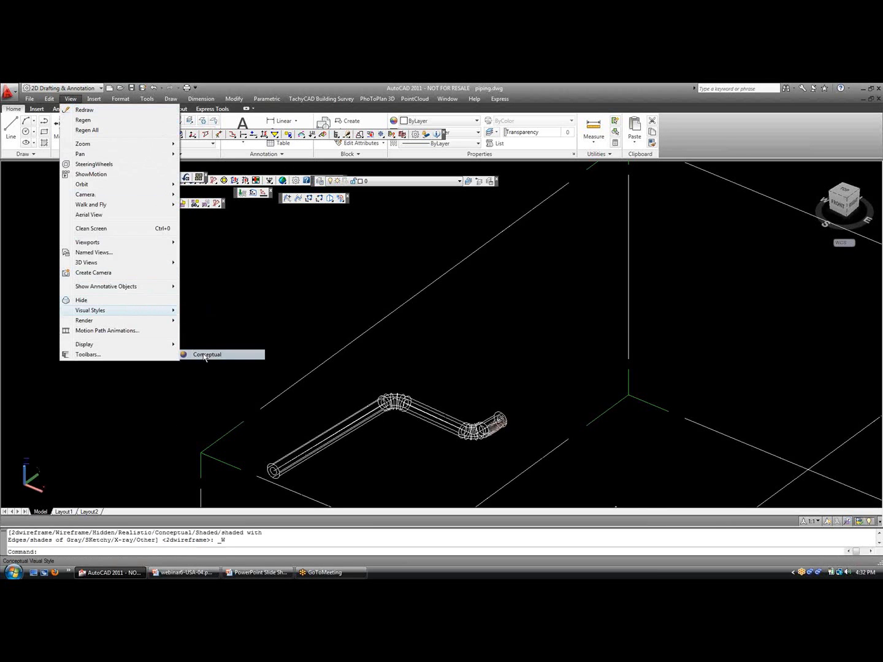
pyautogui.click(186, 178)
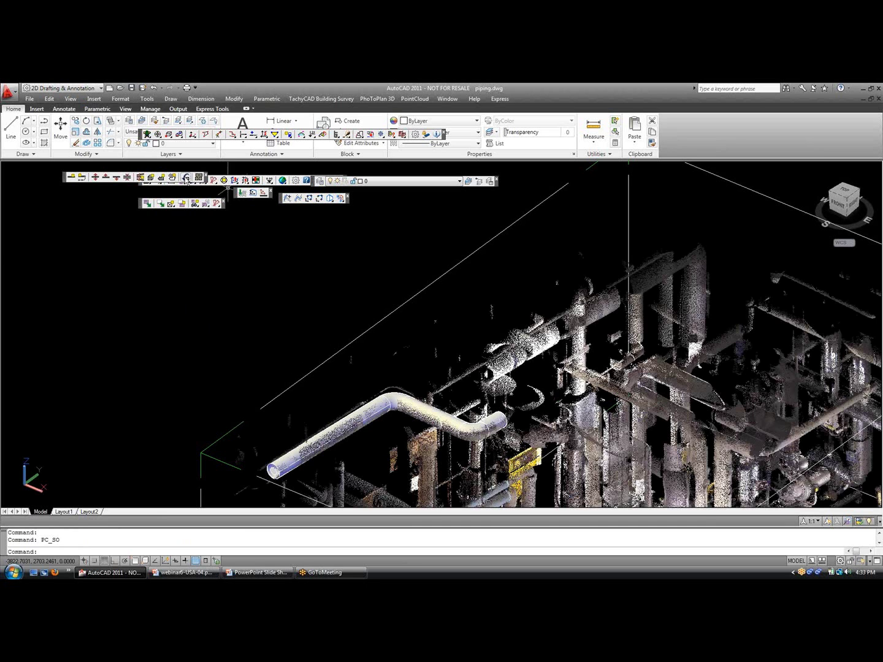
pyautogui.keyDown('shift'); pyautogui.moveTo(450, 460); pyautogui.dragTo(476, 423, button='middle'); pyautogui.keyUp('shift')
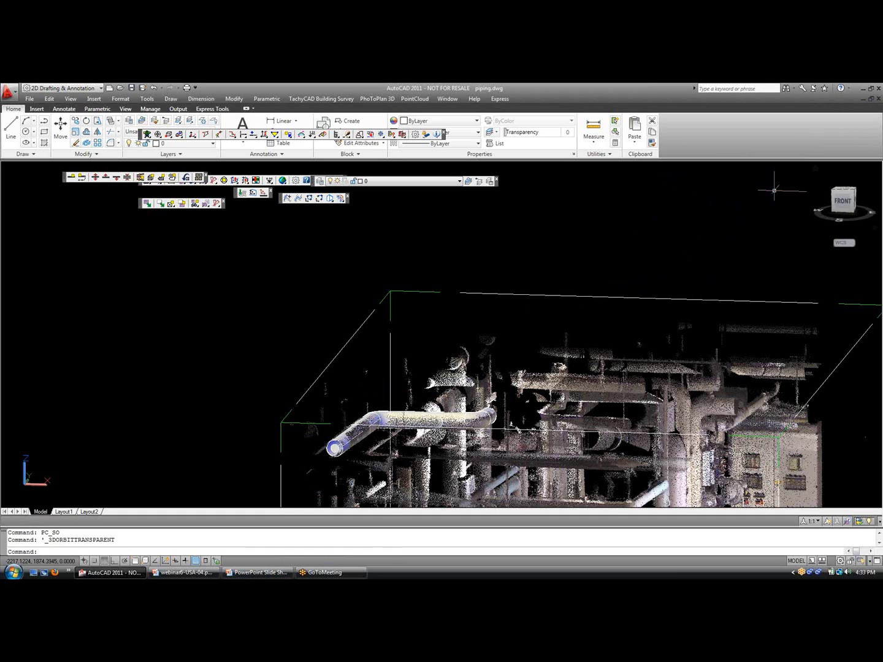
# - Close the piping drawing and open the recent drawing monoplot.dwg, showing more of the station facade photo
pyautogui.click(879, 100)
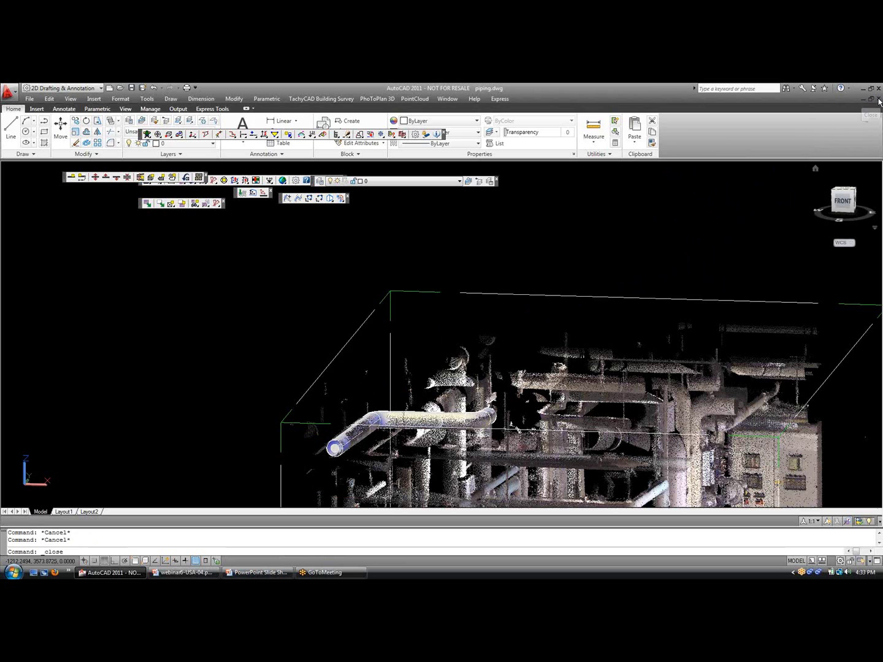
pyautogui.click(481, 350)
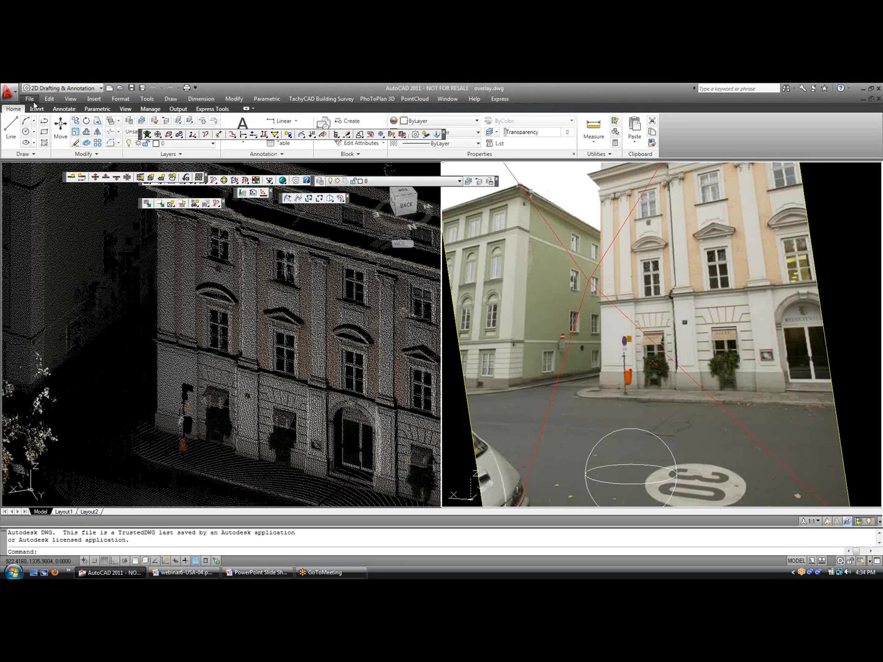
pyautogui.click(29, 99)
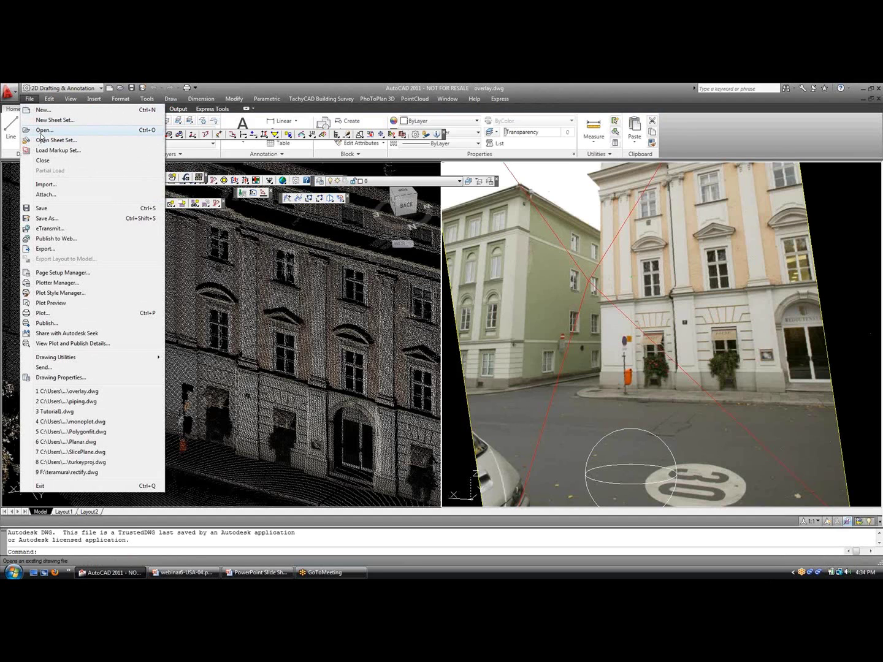
pyautogui.click(61, 422)
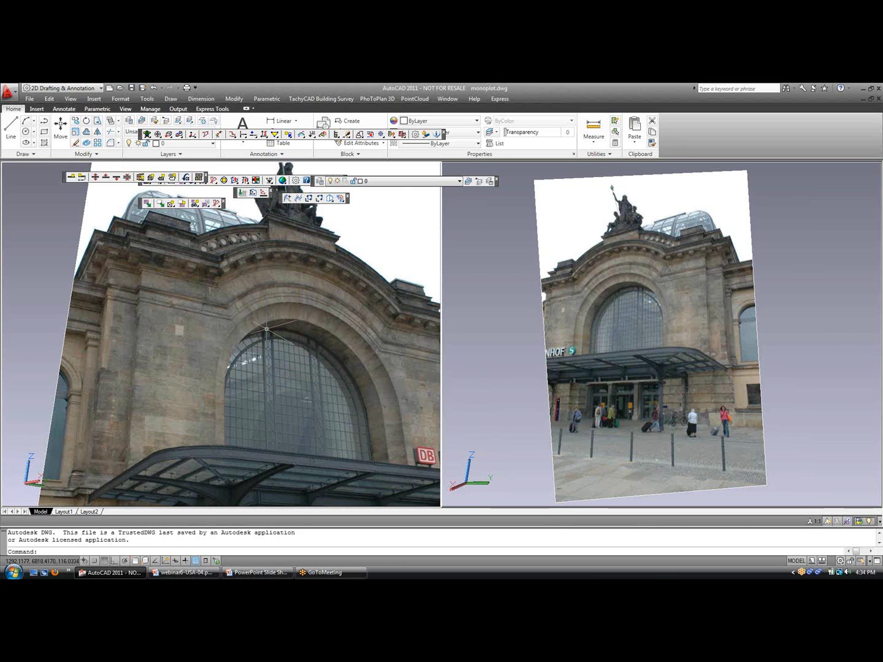
pyautogui.scroll(-1, 270, 379)
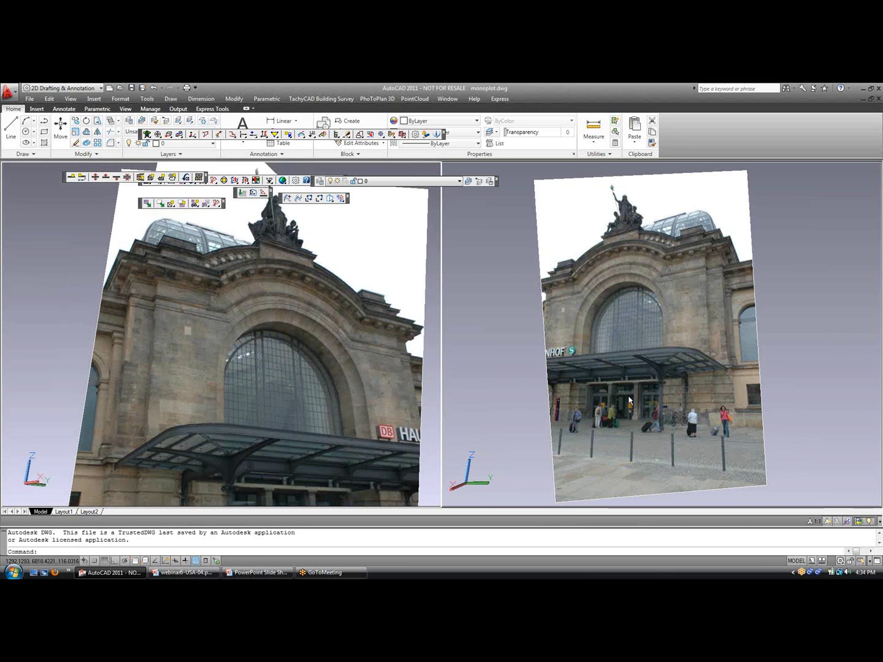
pyautogui.click(414, 99)
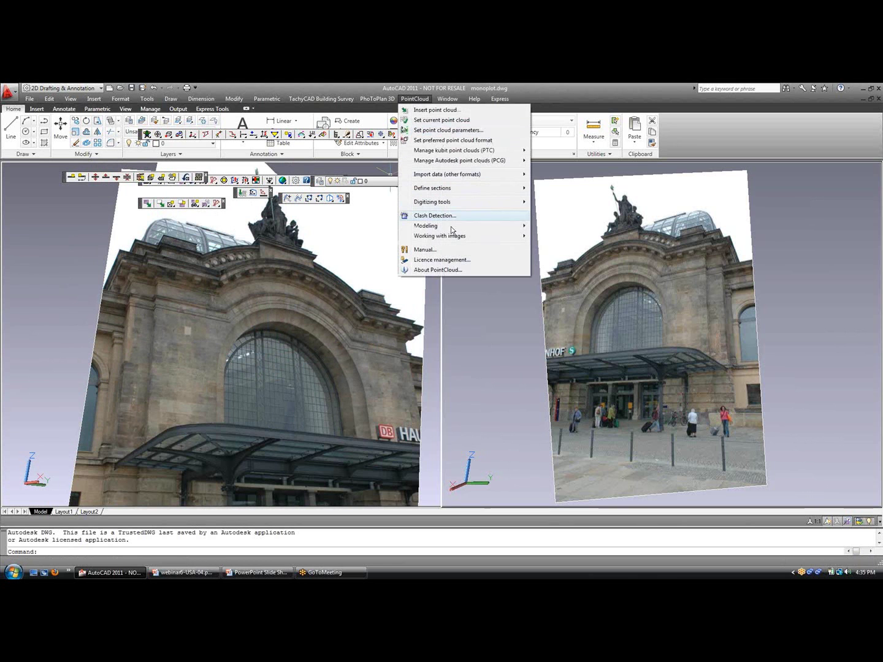
pyautogui.moveTo(455, 237)
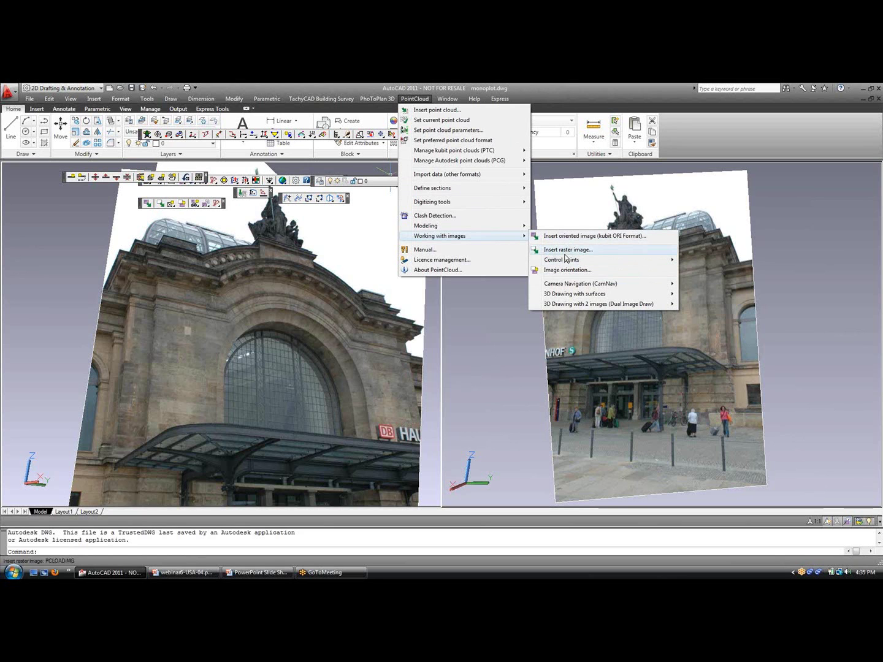
pyautogui.click(357, 298)
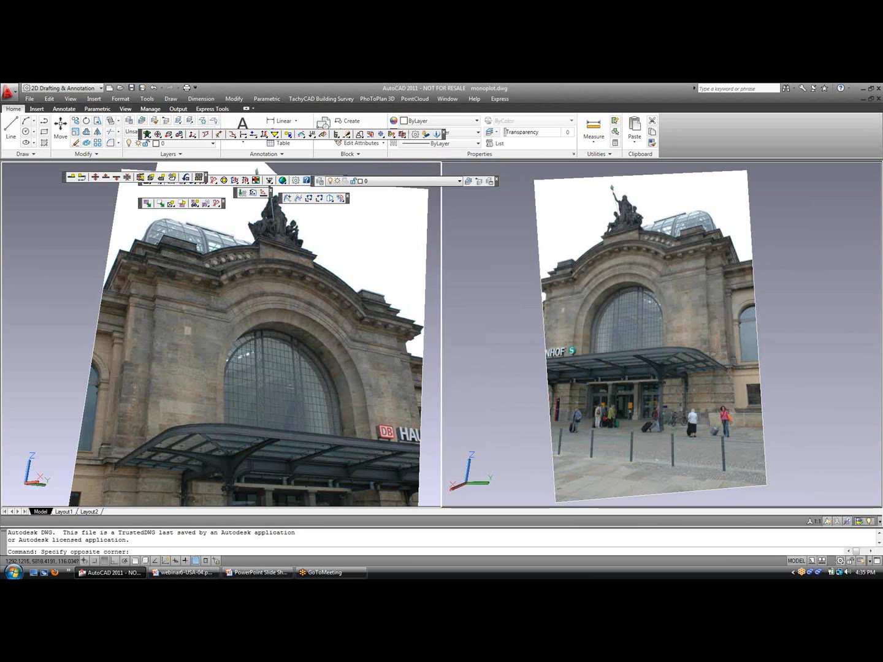
pyautogui.click(333, 298)
pyautogui.press('Escape')
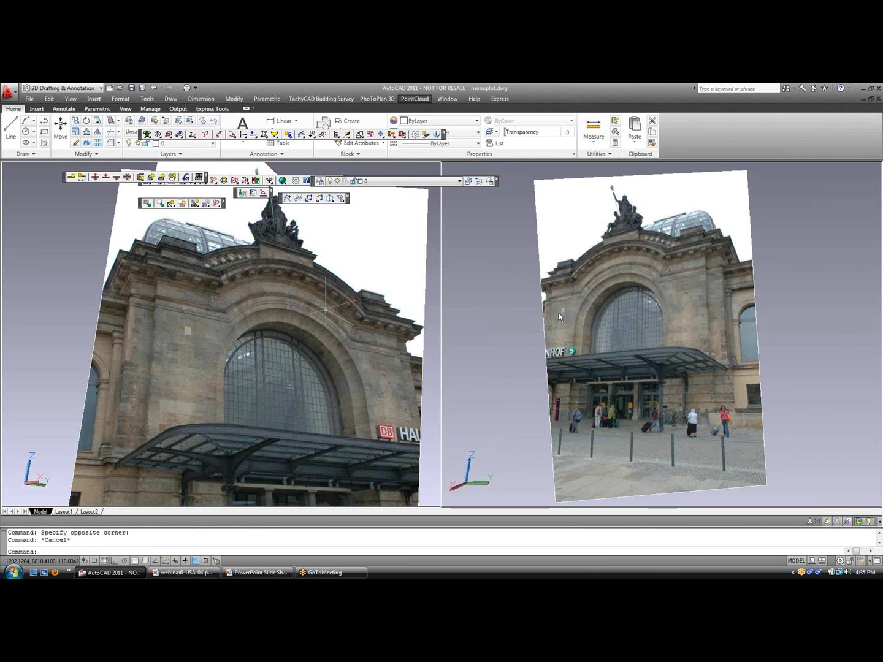
pyautogui.click(364, 352)
pyautogui.click(341, 351)
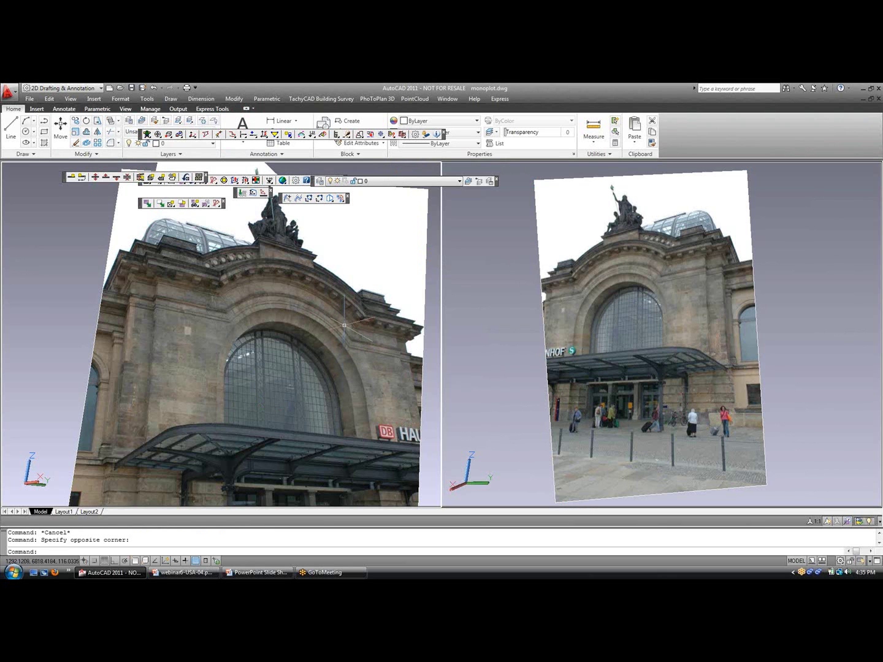